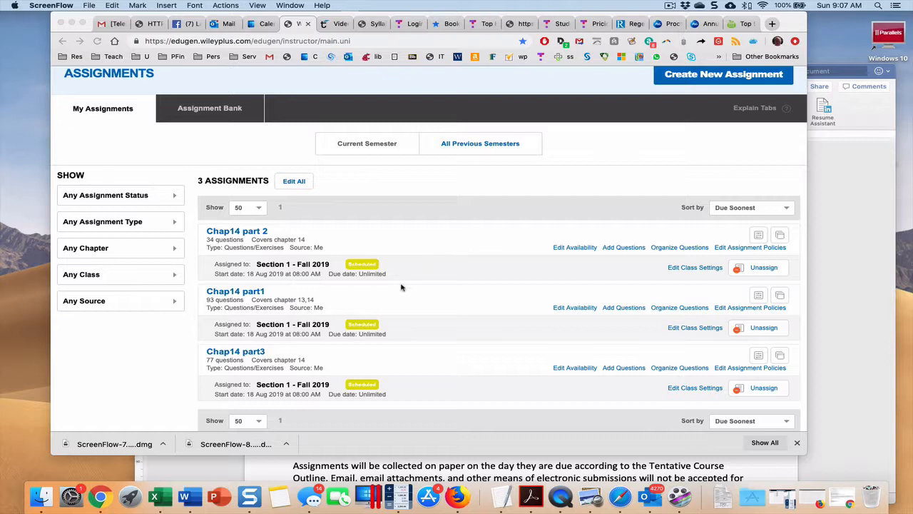
Switch to Word and view the start of the session schedule in the ACC331 Course Outline Fall 2019 document
{"action": "left_click", "coordinate": [843, 284]}
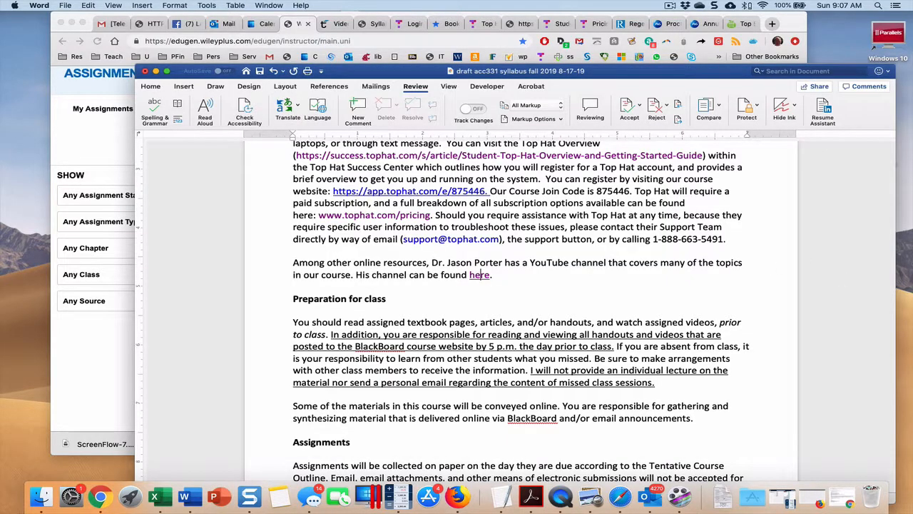
{"action": "left_click_drag", "start_coordinate": [912, 28], "coordinate": [385, 17]}
{"action": "scroll", "coordinate": [457, 118], "scroll_direction": "up", "scroll_amount": 20}
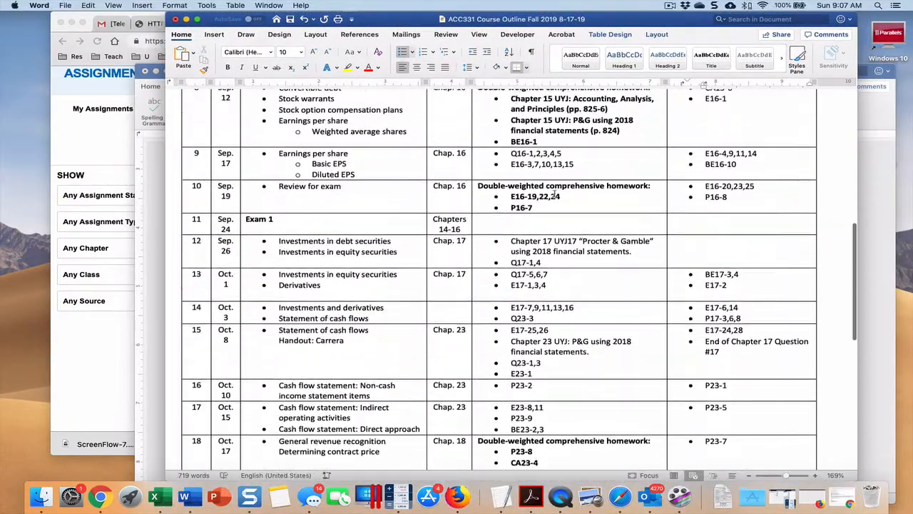
{"action": "scroll", "coordinate": [561, 188], "scroll_direction": "up", "scroll_amount": 4}
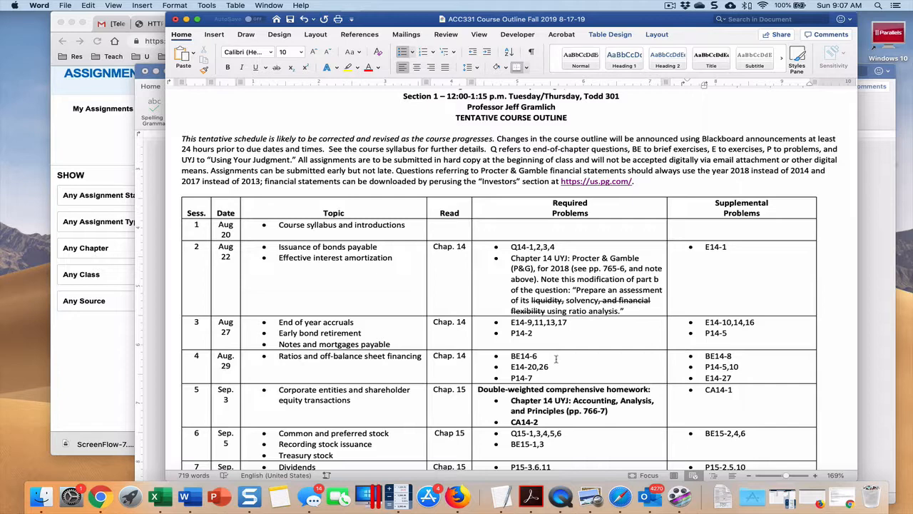
Switch back to WileyPLUS in Chrome and open the preview of the Chap14 part 2 assignment
{"action": "left_click", "coordinate": [112, 340]}
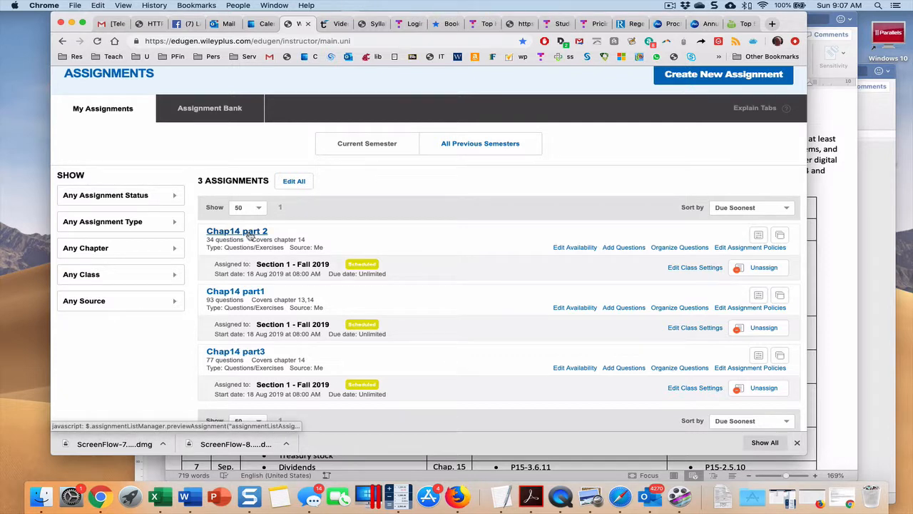
{"action": "left_click", "coordinate": [258, 209]}
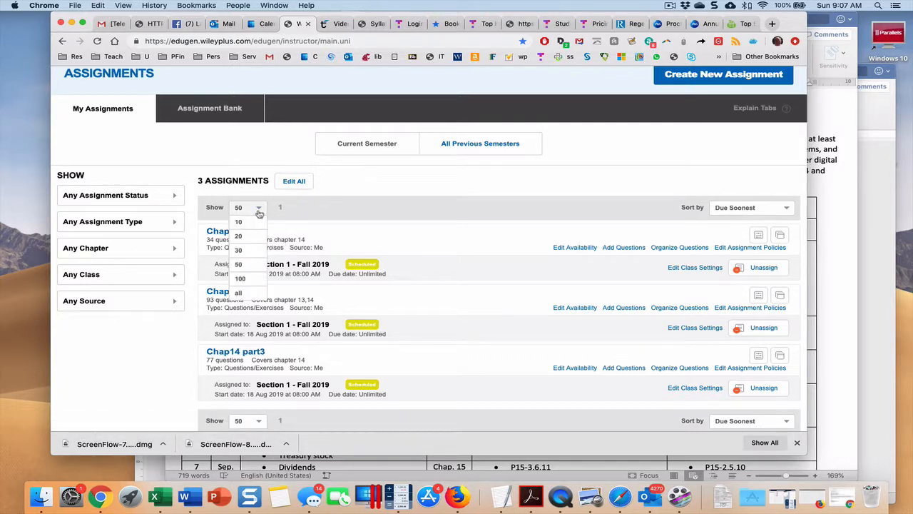
{"action": "left_click", "coordinate": [305, 212]}
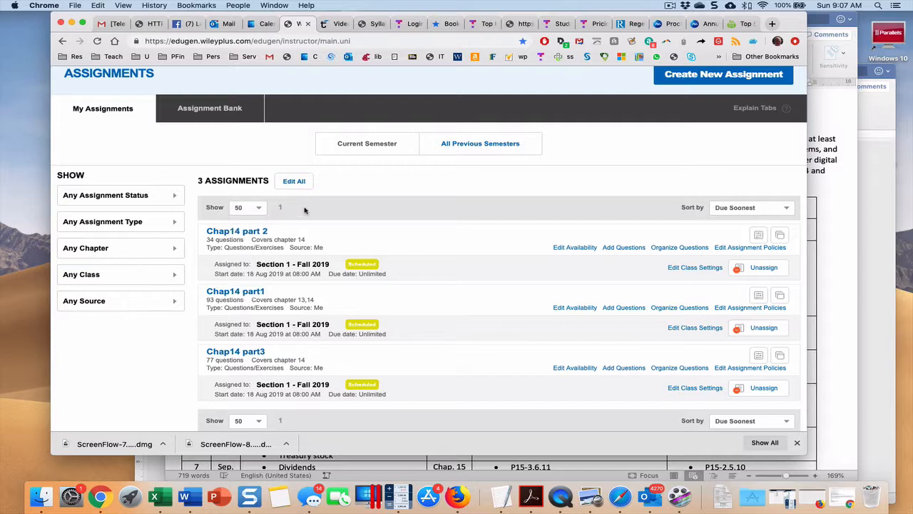
{"action": "left_click", "coordinate": [255, 237]}
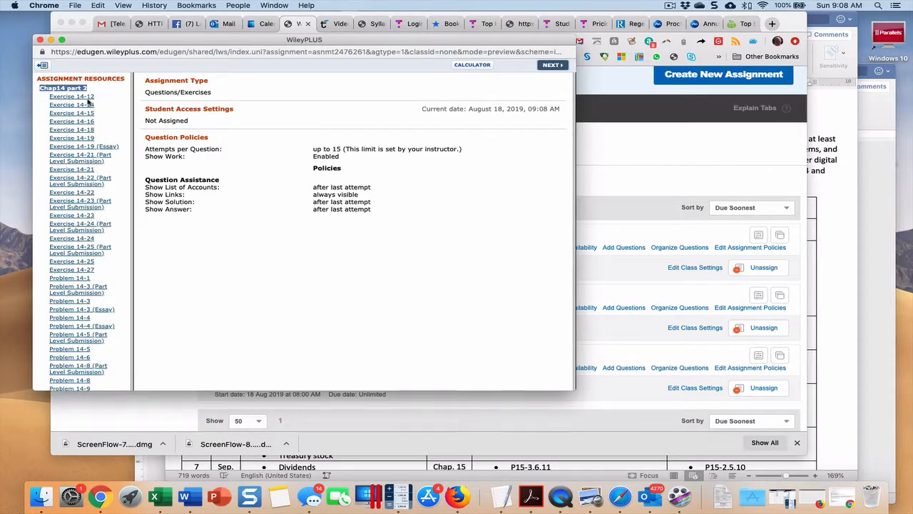
Check required exercise E14-17 in the Word course outline against the Chap14 part 2 question list, and close the assignment preview
{"action": "left_click", "coordinate": [831, 280]}
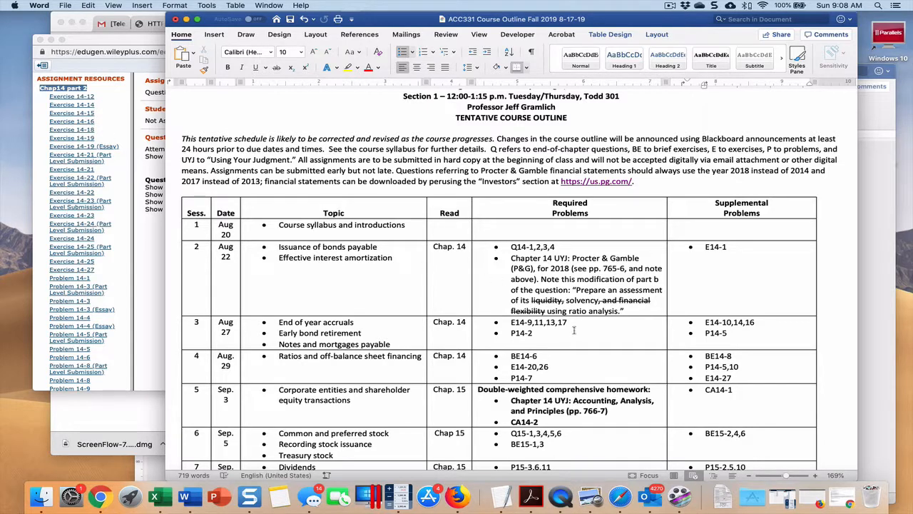
{"action": "left_click_drag", "start_coordinate": [568, 322], "coordinate": [558, 322]}
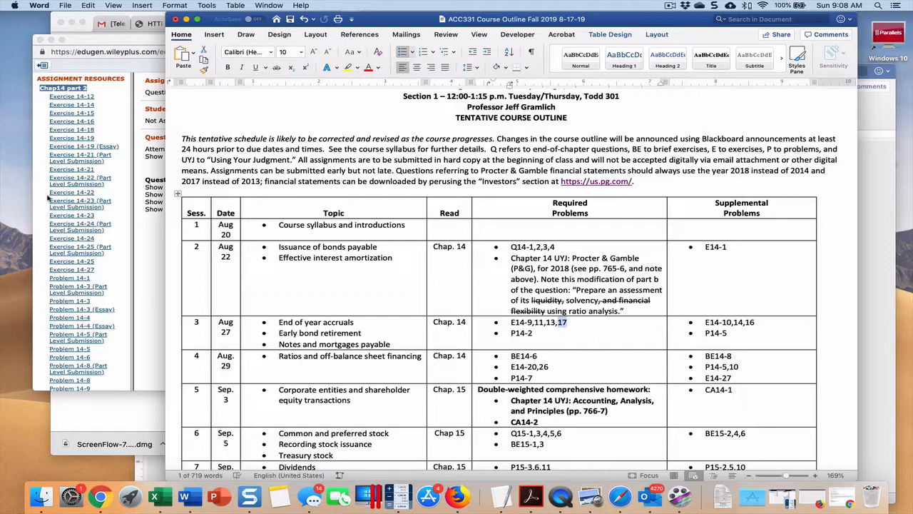
{"action": "left_click", "coordinate": [146, 244]}
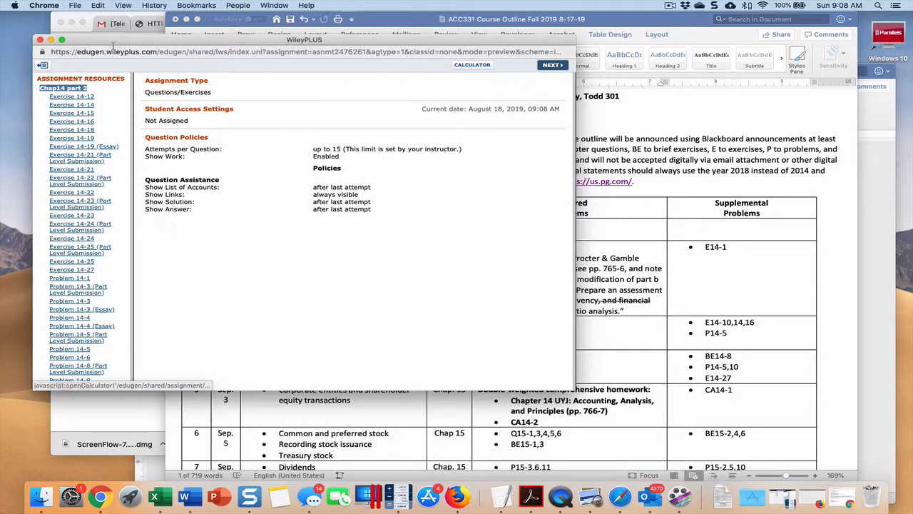
{"action": "left_click", "coordinate": [40, 40]}
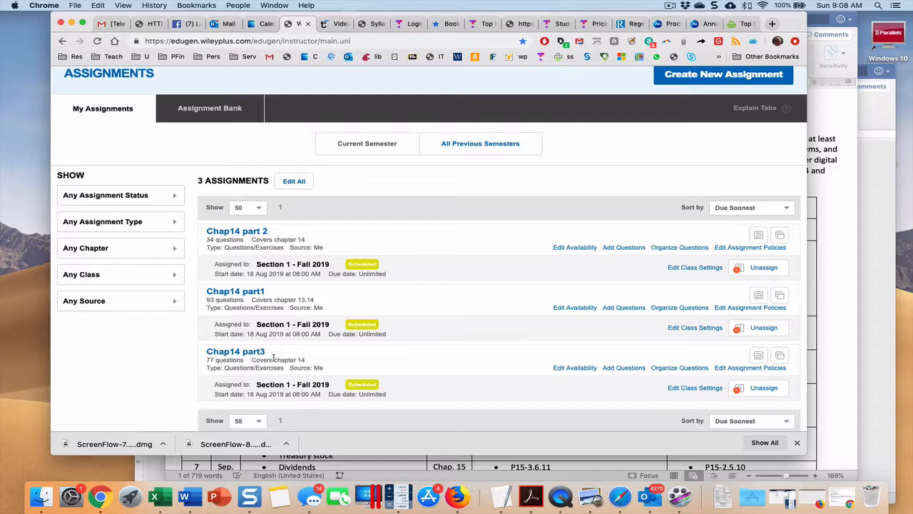
Start creating a new assignment of the Assignments type, for homework, quizzes and tests
{"action": "scroll", "coordinate": [418, 402], "scroll_direction": "down", "scroll_amount": 2}
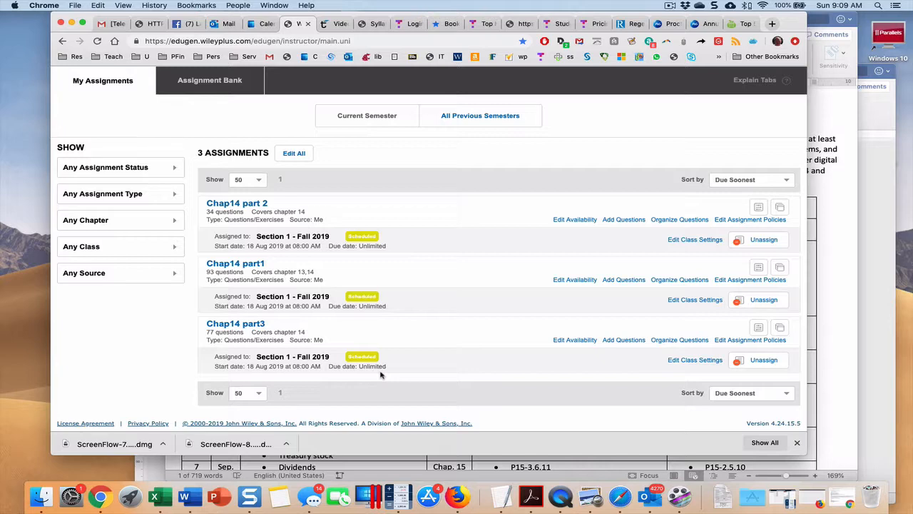
{"action": "scroll", "coordinate": [452, 210], "scroll_direction": "down", "scroll_amount": 1}
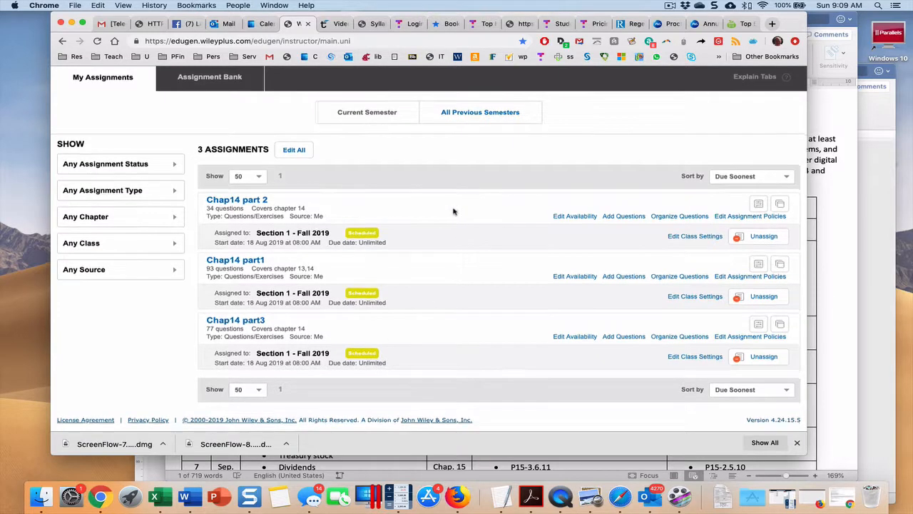
{"action": "scroll", "coordinate": [453, 210], "scroll_direction": "up", "scroll_amount": 3}
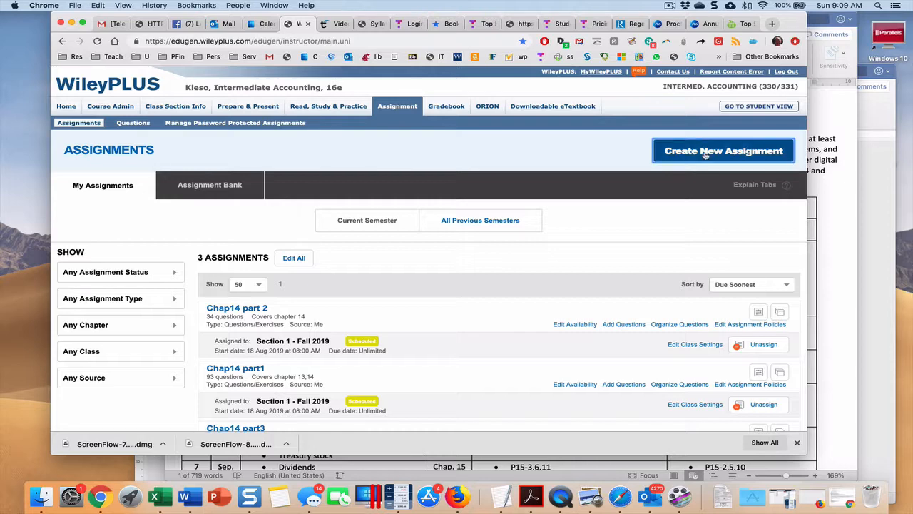
{"action": "left_click", "coordinate": [705, 156]}
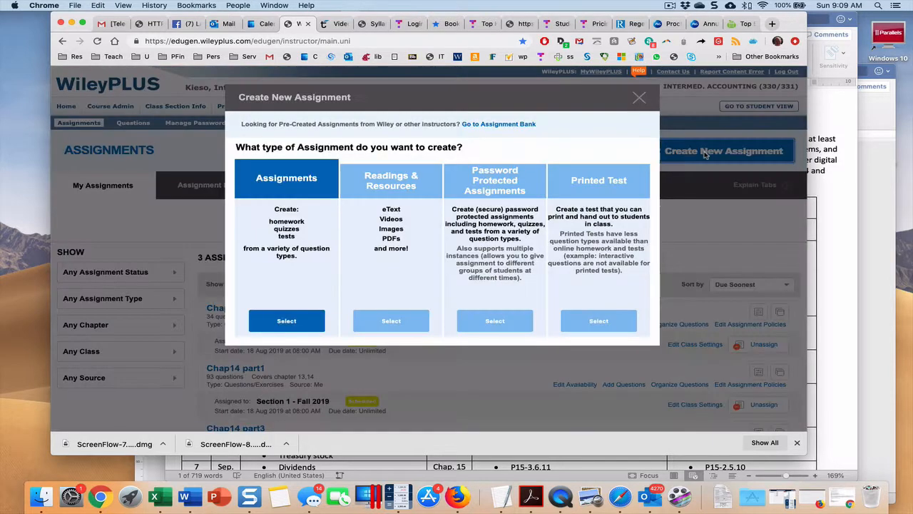
{"action": "left_click", "coordinate": [286, 322]}
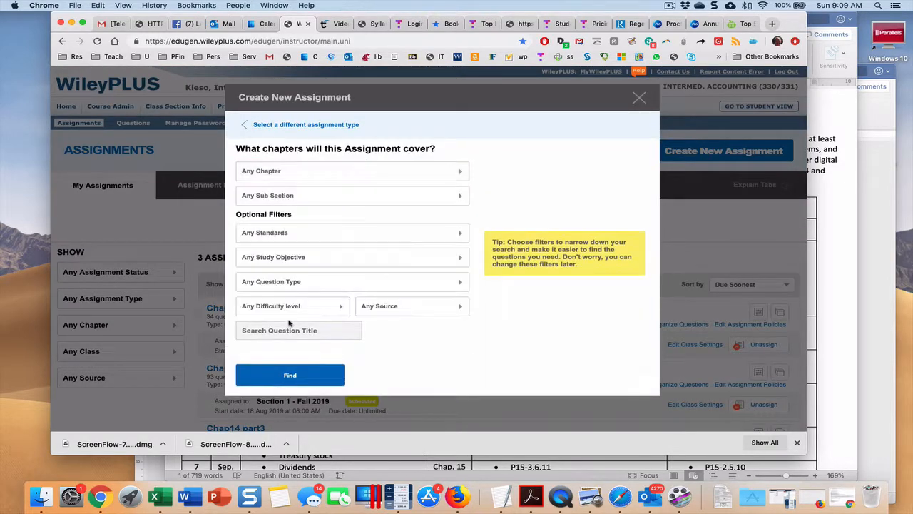
Find the questions for Chapter 14. Long-Term Liabilities and show all results on a single page
{"action": "left_click", "coordinate": [290, 173]}
{"action": "scroll", "coordinate": [561, 225], "scroll_direction": "down", "scroll_amount": 5}
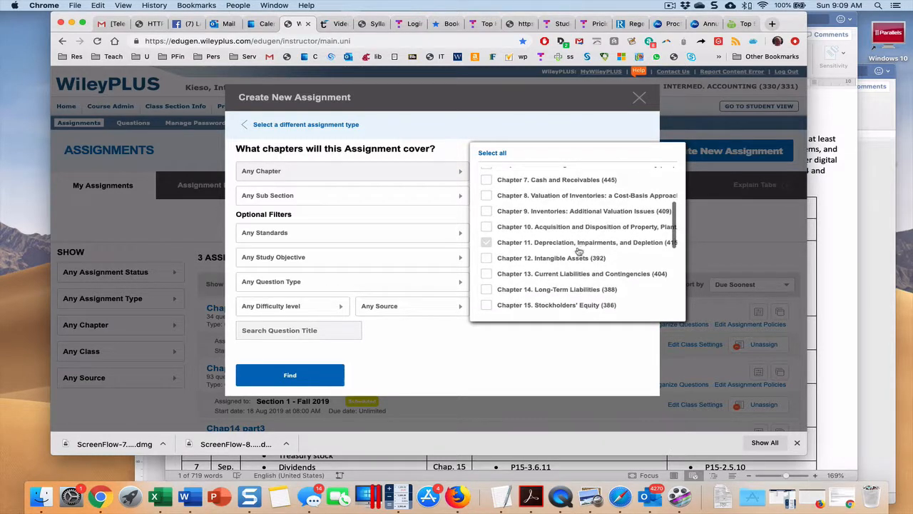
{"action": "left_click", "coordinate": [487, 290]}
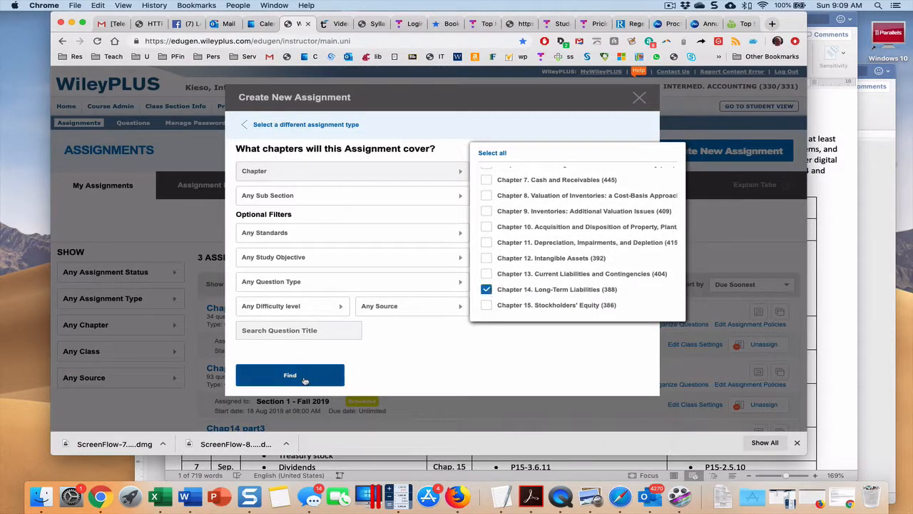
{"action": "left_click", "coordinate": [303, 380]}
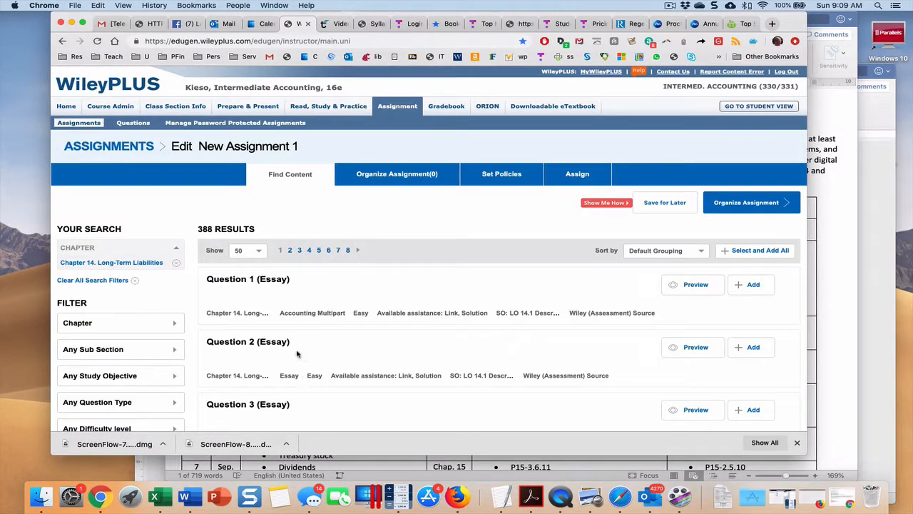
{"action": "left_click", "coordinate": [258, 250]}
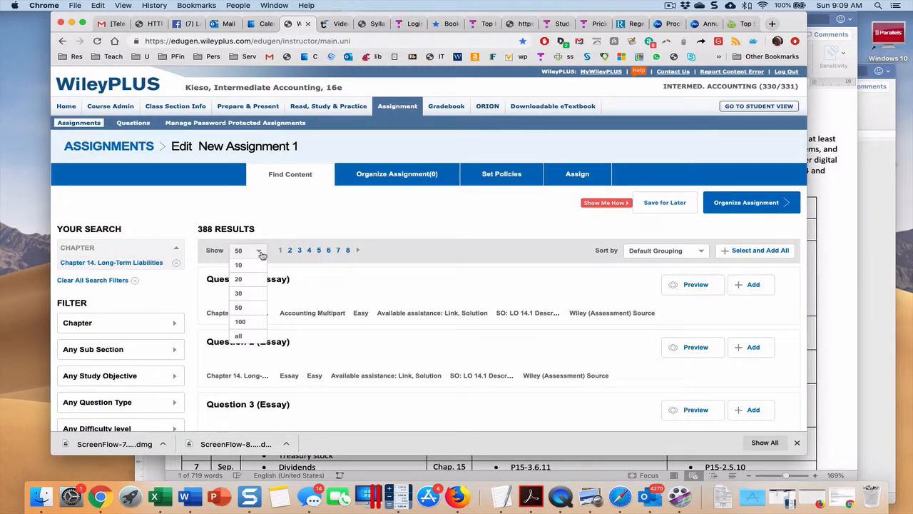
{"action": "left_click", "coordinate": [240, 336]}
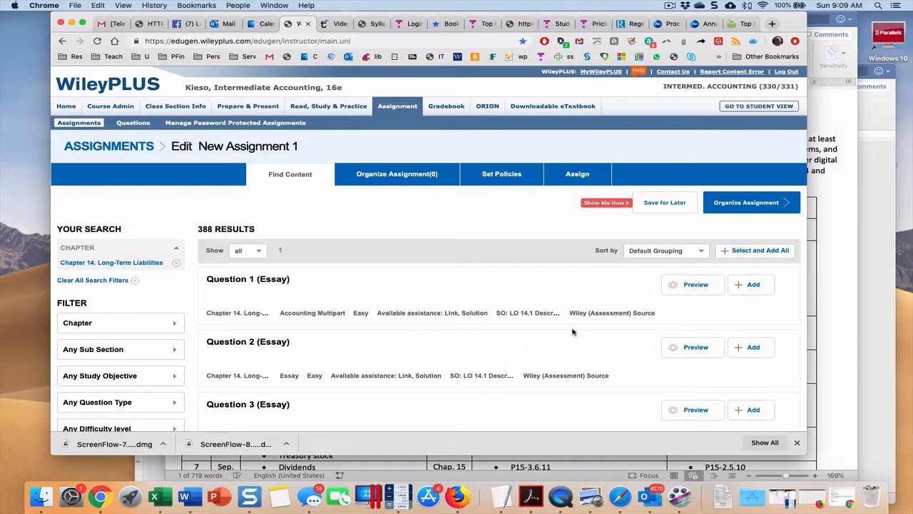
Browse the Chapter 14 question list from the essay questions through the exercises, problems and true-false items to the multiple-choice items
{"action": "scroll", "coordinate": [572, 332], "scroll_direction": "down", "scroll_amount": 2}
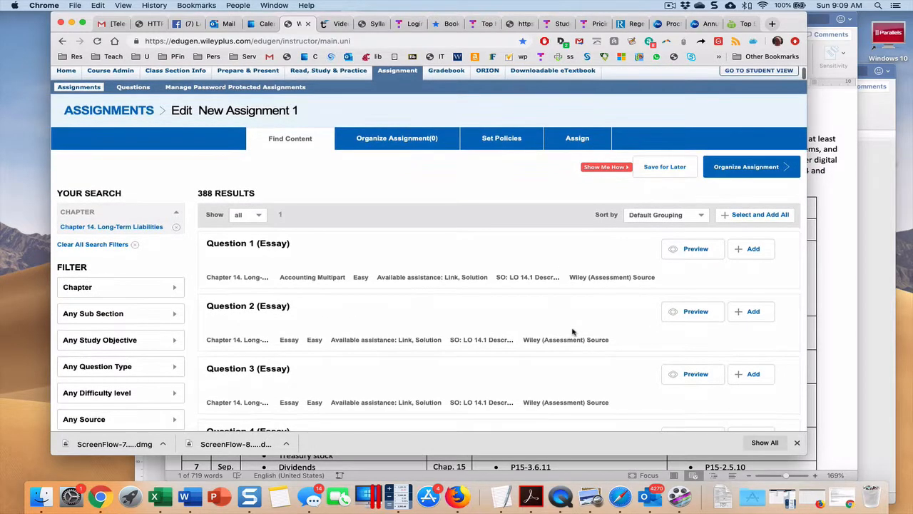
{"action": "scroll", "coordinate": [572, 332], "scroll_direction": "down", "scroll_amount": 20}
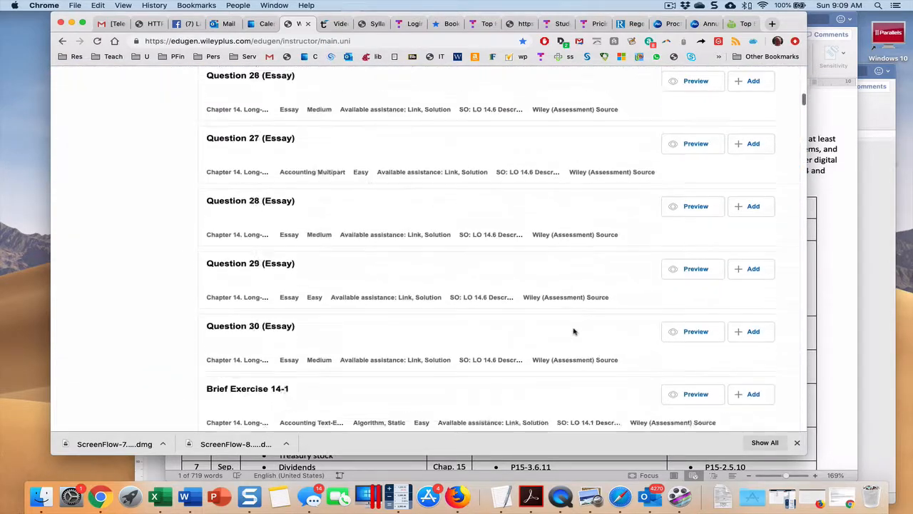
{"action": "scroll", "coordinate": [574, 330], "scroll_direction": "down", "scroll_amount": 20}
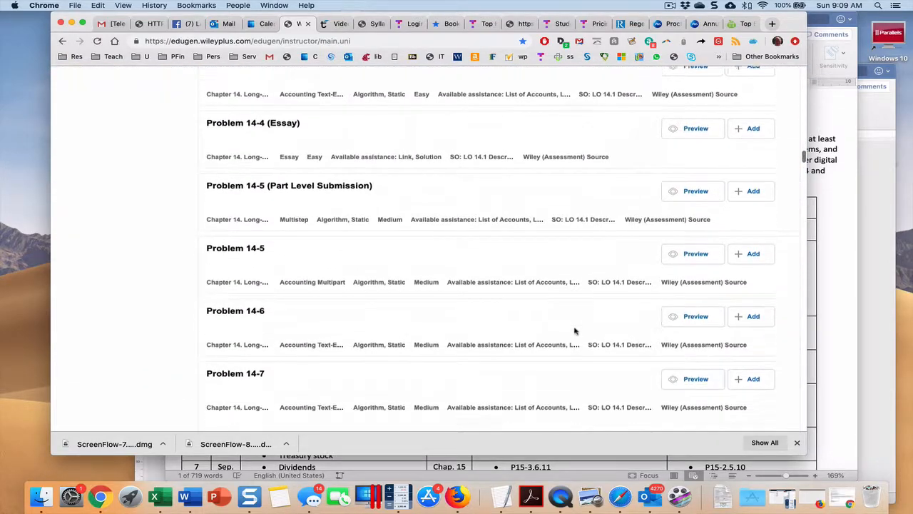
{"action": "scroll", "coordinate": [574, 330], "scroll_direction": "down", "scroll_amount": 10}
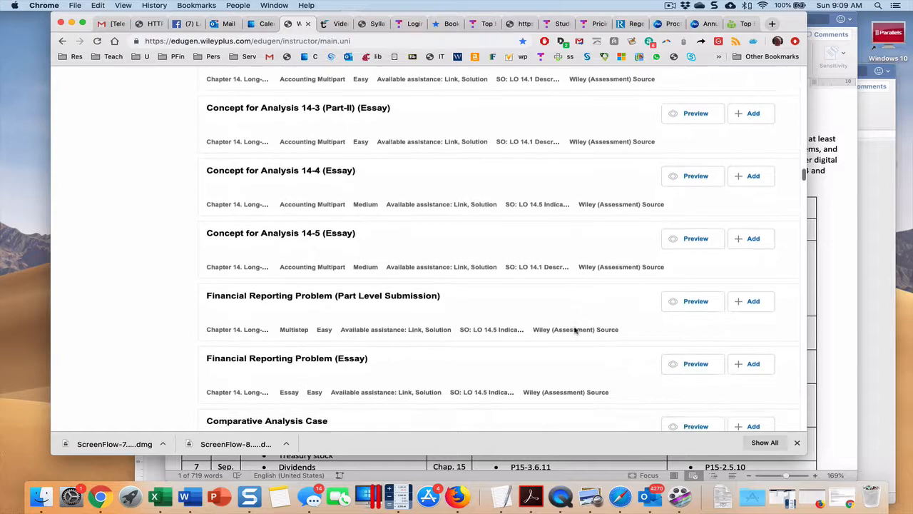
{"action": "scroll", "coordinate": [575, 330], "scroll_direction": "down", "scroll_amount": 5}
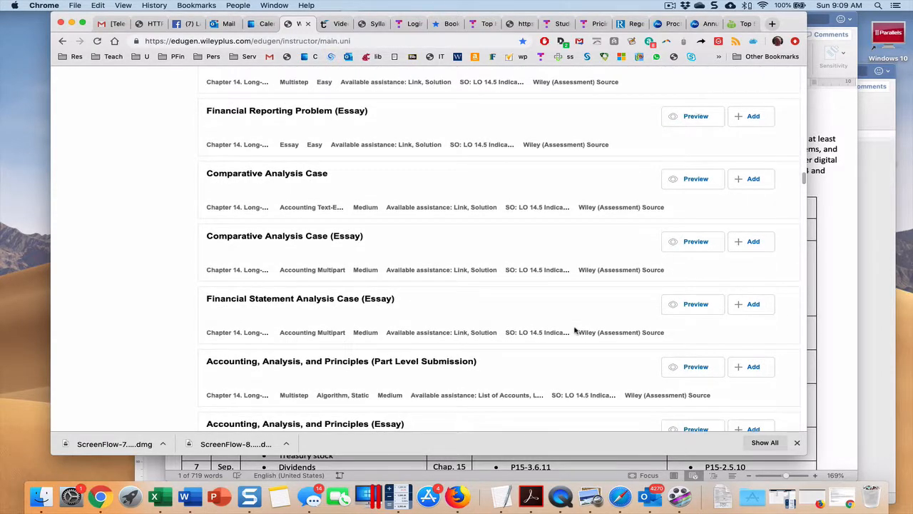
{"action": "scroll", "coordinate": [575, 331], "scroll_direction": "down", "scroll_amount": 15}
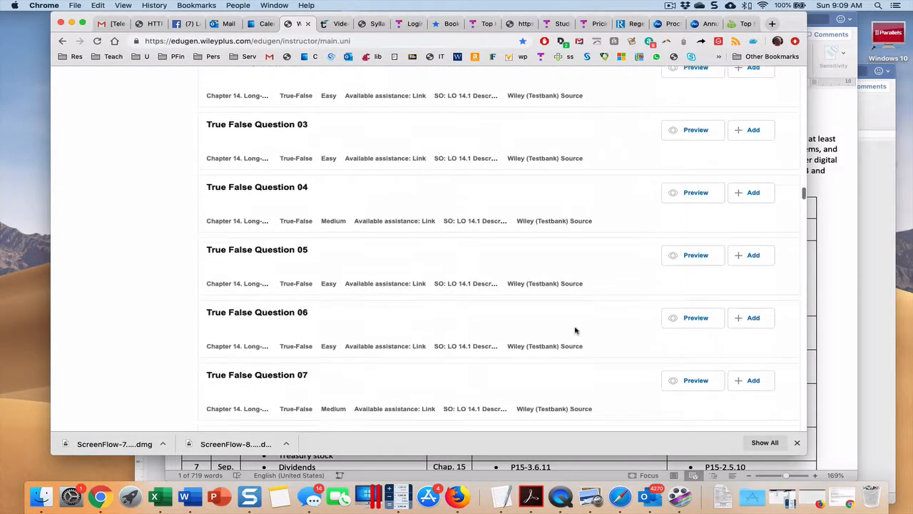
{"action": "scroll", "coordinate": [575, 330], "scroll_direction": "down", "scroll_amount": 20}
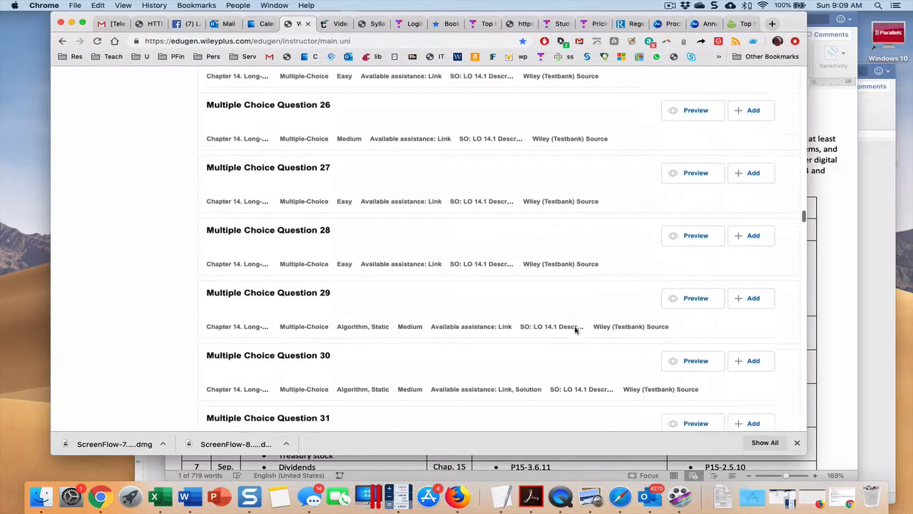
{"action": "scroll", "coordinate": [575, 331], "scroll_direction": "down", "scroll_amount": 3}
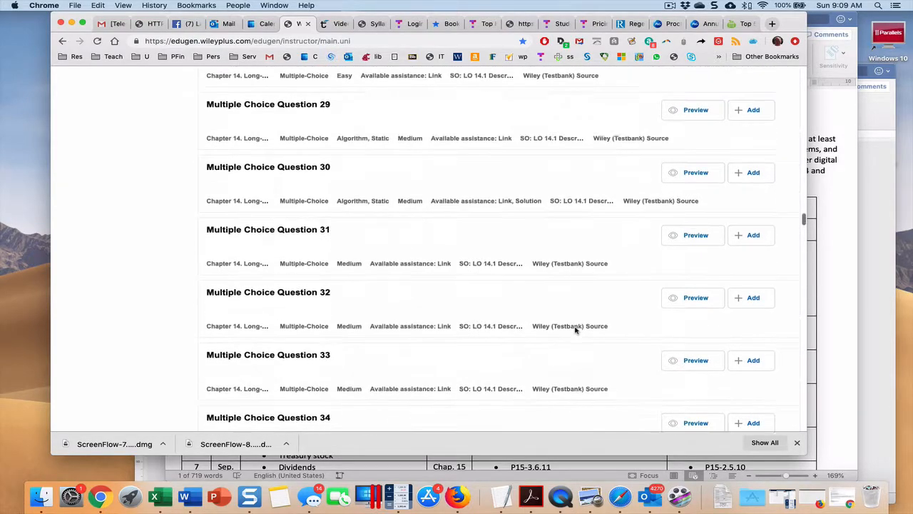
{"action": "scroll", "coordinate": [575, 330], "scroll_direction": "down", "scroll_amount": 9}
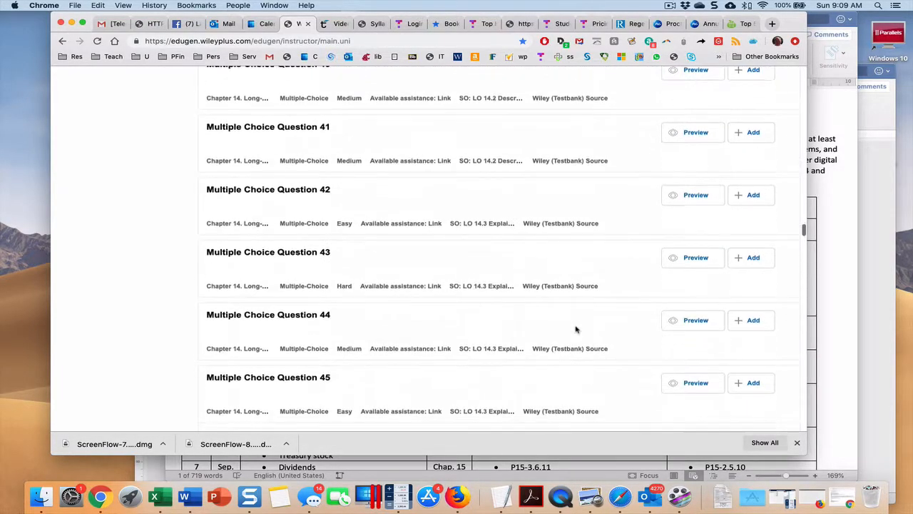
{"action": "scroll", "coordinate": [576, 329], "scroll_direction": "down", "scroll_amount": 9}
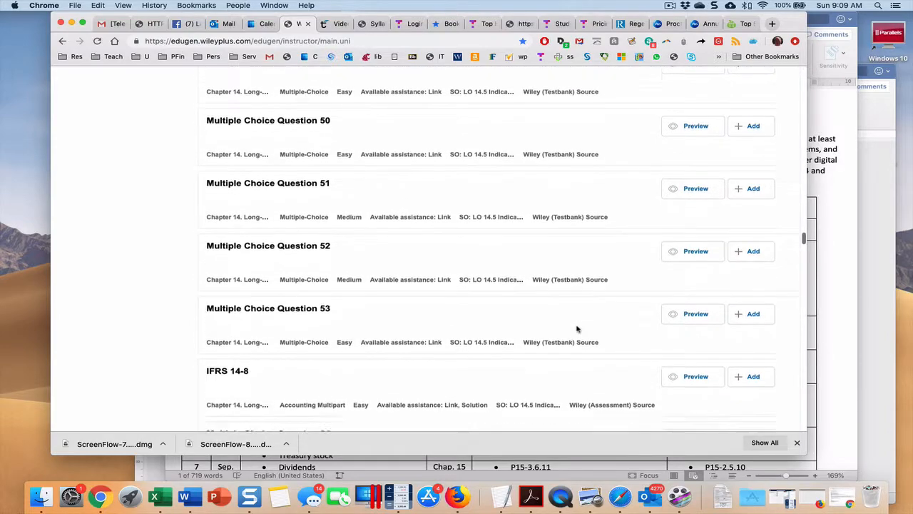
{"action": "scroll", "coordinate": [577, 329], "scroll_direction": "down", "scroll_amount": 3}
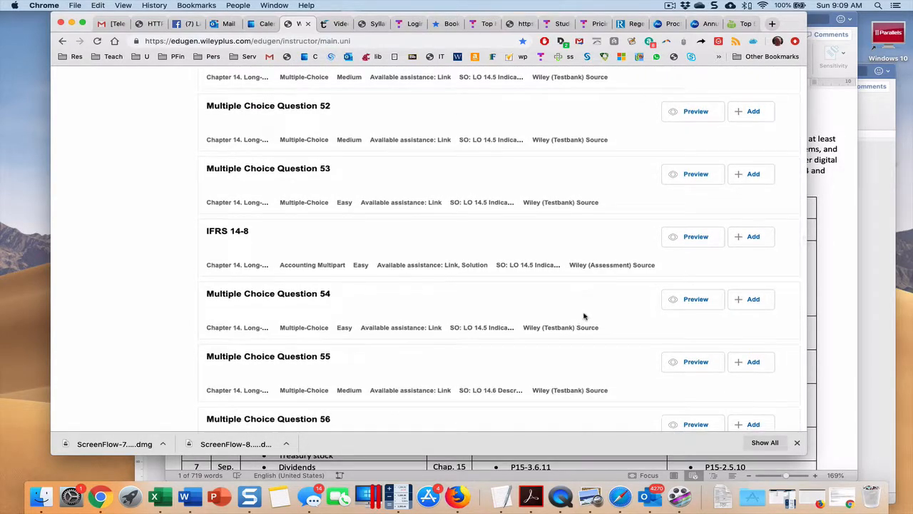
Add IFRS 14-8 and Multiple Choice Questions 54 through 60 to the assignment
{"action": "scroll", "coordinate": [584, 316], "scroll_direction": "down", "scroll_amount": 3}
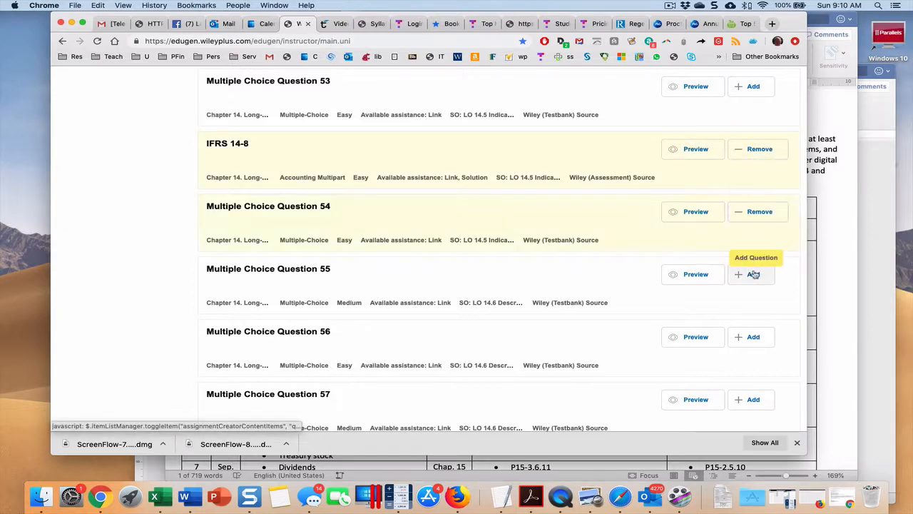
{"action": "left_click", "coordinate": [760, 343]}
{"action": "left_click", "coordinate": [760, 398]}
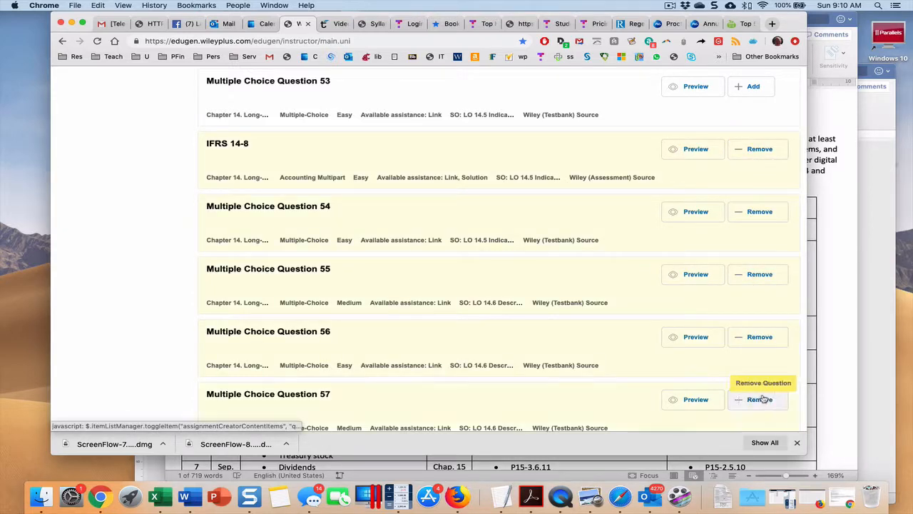
{"action": "scroll", "coordinate": [765, 393], "scroll_direction": "down", "scroll_amount": 2}
{"action": "scroll", "coordinate": [766, 389], "scroll_direction": "down", "scroll_amount": 5}
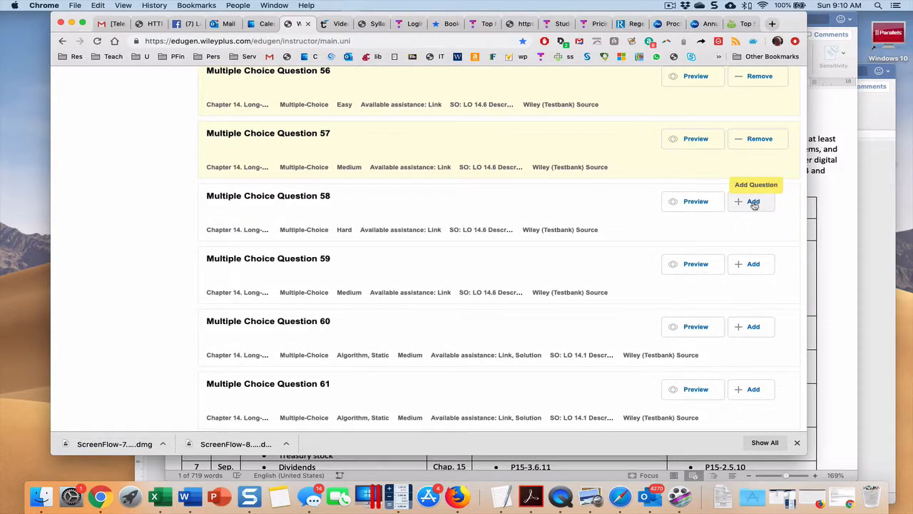
{"action": "left_click", "coordinate": [754, 202]}
{"action": "left_click", "coordinate": [753, 264]}
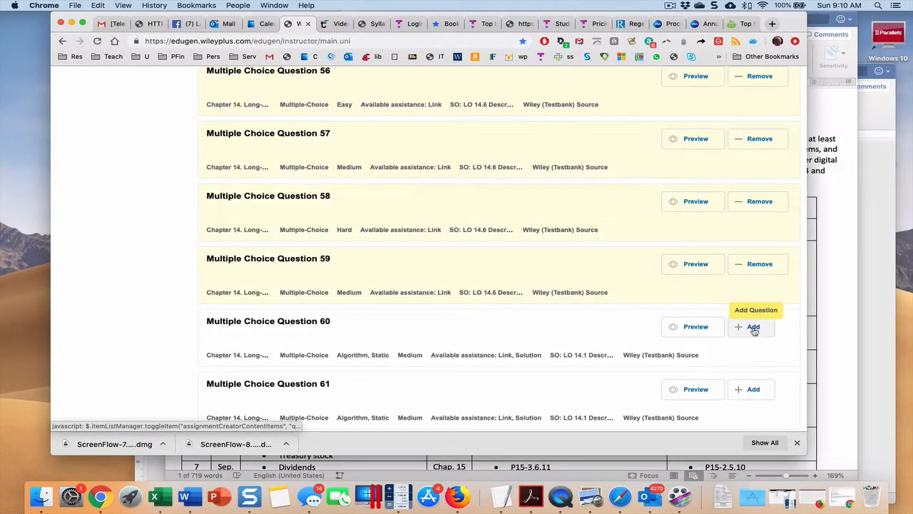
{"action": "left_click", "coordinate": [753, 327]}
Add Multiple Choice Questions 61 through 67 to the assignment
{"action": "scroll", "coordinate": [756, 329], "scroll_direction": "down", "scroll_amount": 5}
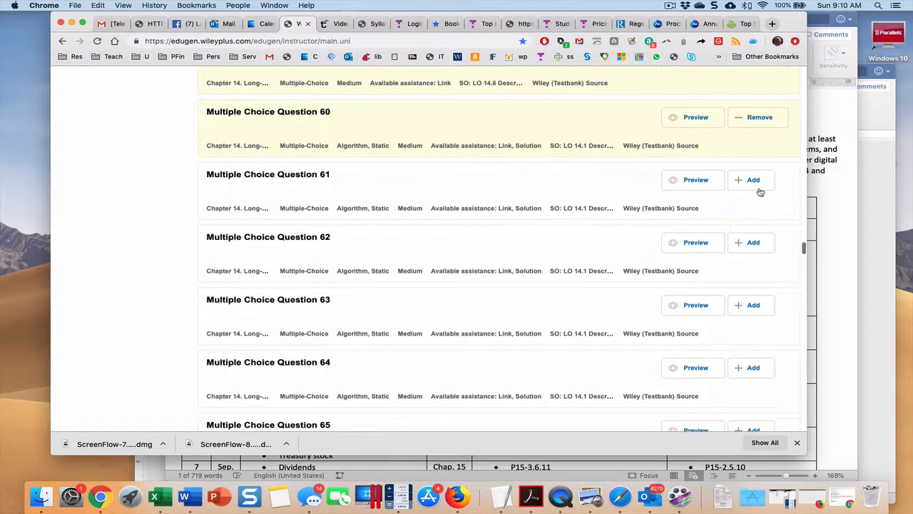
{"action": "left_click", "coordinate": [754, 182]}
{"action": "left_click", "coordinate": [753, 245]}
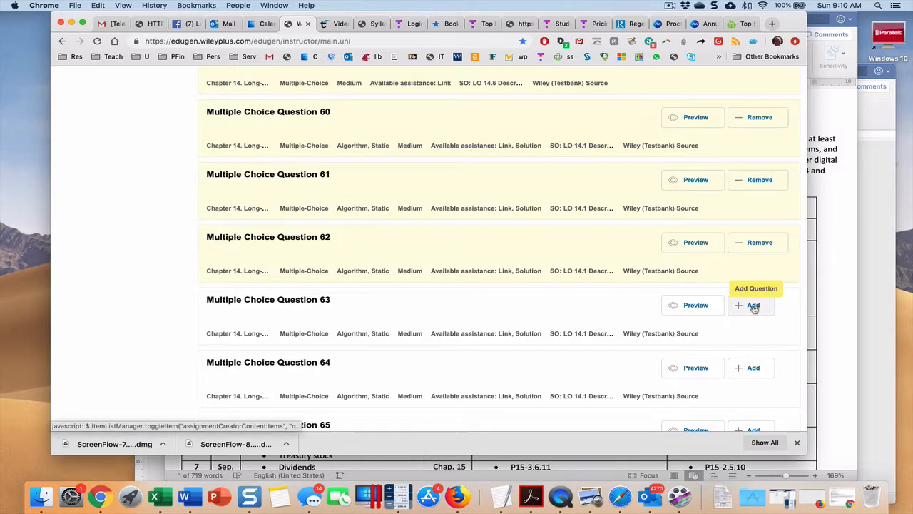
{"action": "left_click", "coordinate": [753, 305]}
{"action": "left_click", "coordinate": [753, 367]}
{"action": "scroll", "coordinate": [754, 369], "scroll_direction": "down", "scroll_amount": 4}
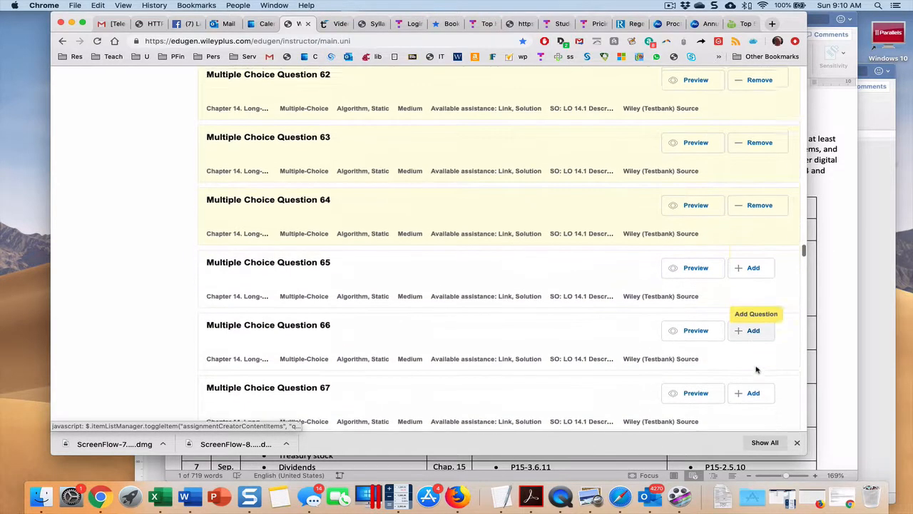
{"action": "left_click", "coordinate": [752, 265]}
{"action": "left_click", "coordinate": [754, 329]}
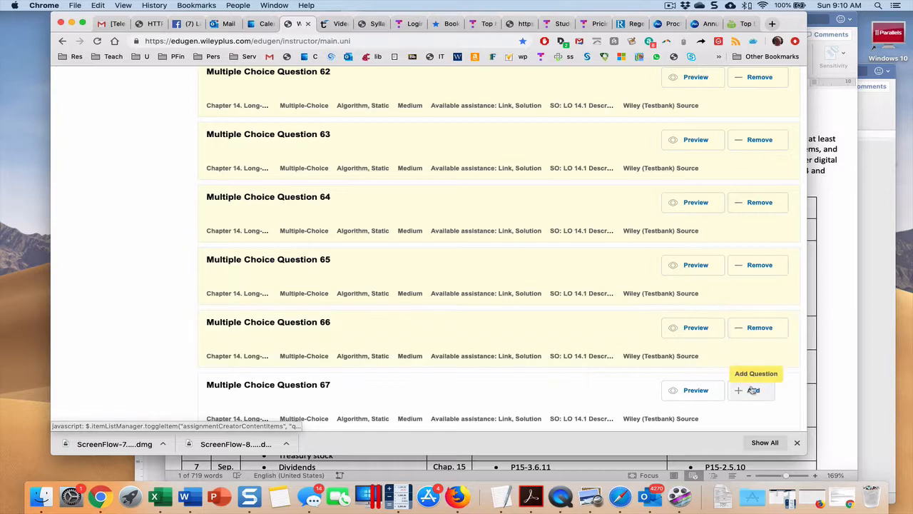
{"action": "left_click", "coordinate": [753, 390]}
Add Multiple Choice Questions 68 through 74 to the assignment
{"action": "scroll", "coordinate": [689, 347], "scroll_direction": "down", "scroll_amount": 5}
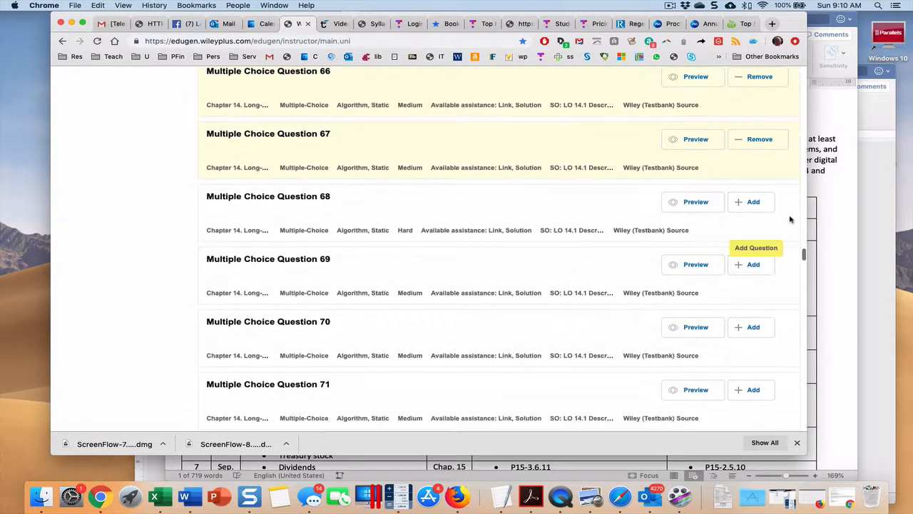
{"action": "left_click", "coordinate": [753, 202]}
{"action": "left_click", "coordinate": [756, 267]}
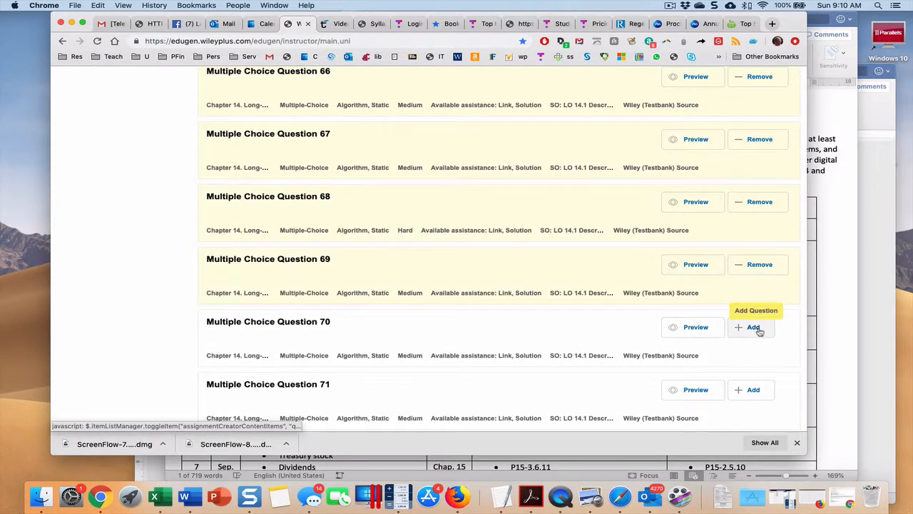
{"action": "left_click", "coordinate": [753, 328]}
{"action": "scroll", "coordinate": [762, 330], "scroll_direction": "down", "scroll_amount": 5}
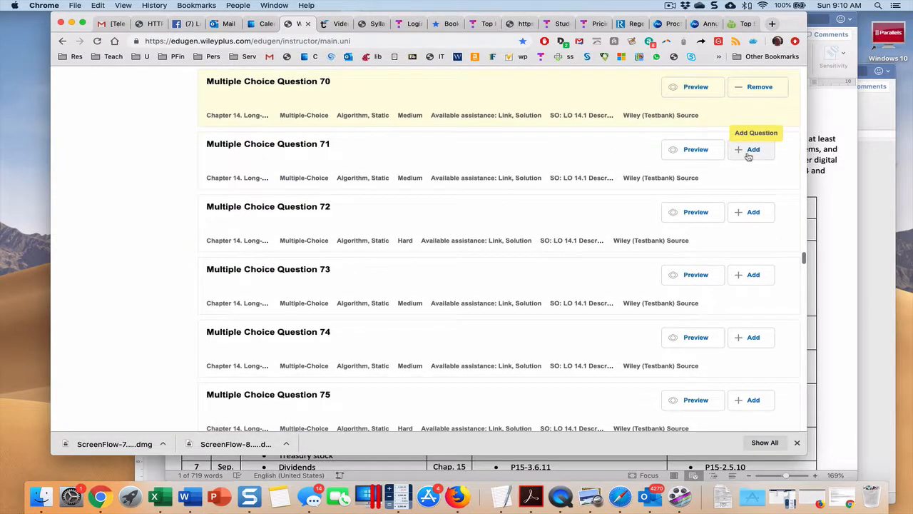
{"action": "left_click", "coordinate": [750, 151]}
{"action": "left_click", "coordinate": [753, 213]}
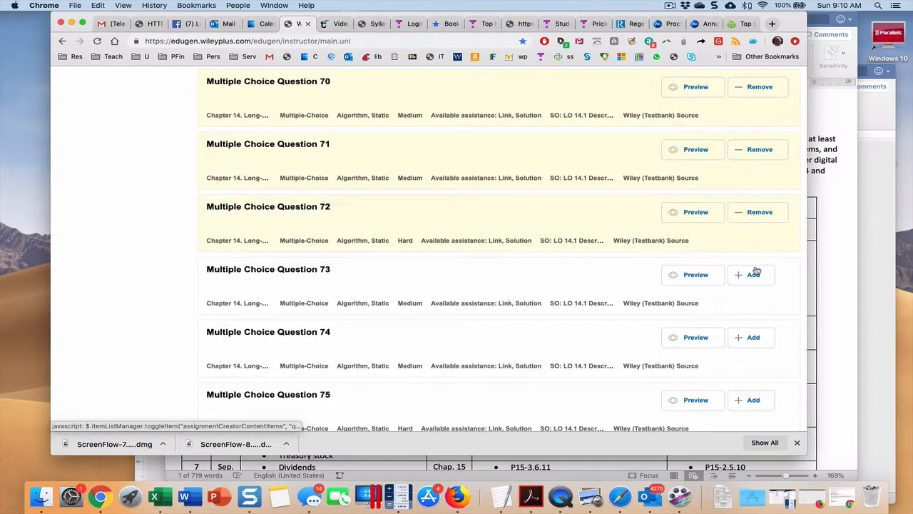
{"action": "left_click", "coordinate": [754, 339]}
Add Multiple Choice Questions 75 through 83 to the assignment
{"action": "scroll", "coordinate": [756, 336], "scroll_direction": "down", "scroll_amount": 5}
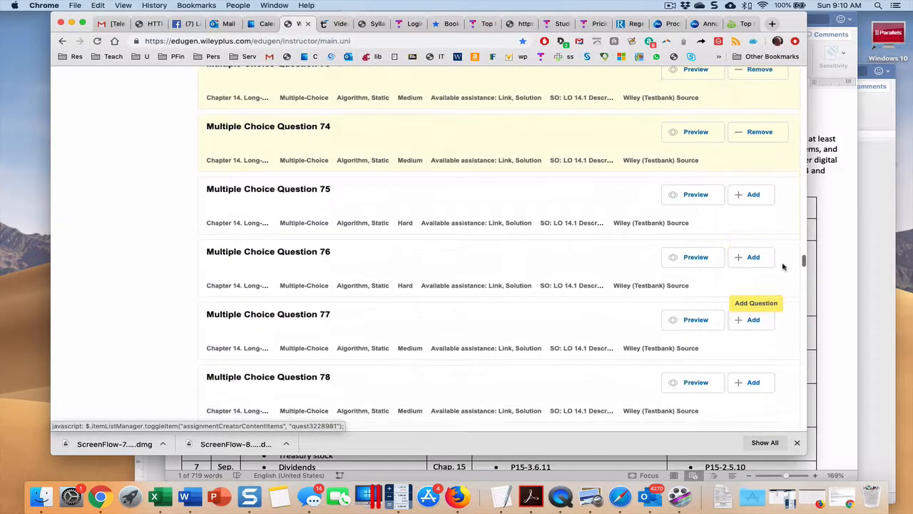
{"action": "left_click", "coordinate": [763, 184]}
{"action": "left_click", "coordinate": [762, 247]}
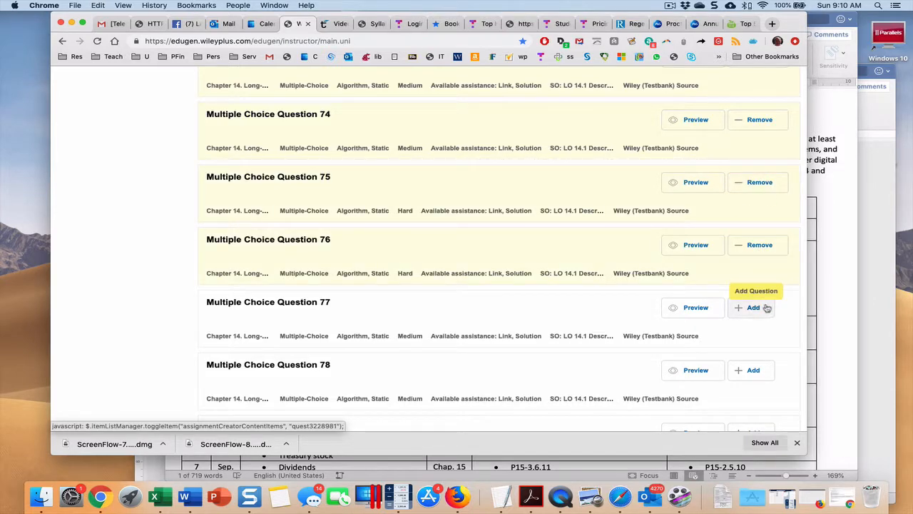
{"action": "left_click", "coordinate": [765, 309]}
{"action": "left_click", "coordinate": [753, 369]}
{"action": "scroll", "coordinate": [583, 203], "scroll_direction": "down", "scroll_amount": 7}
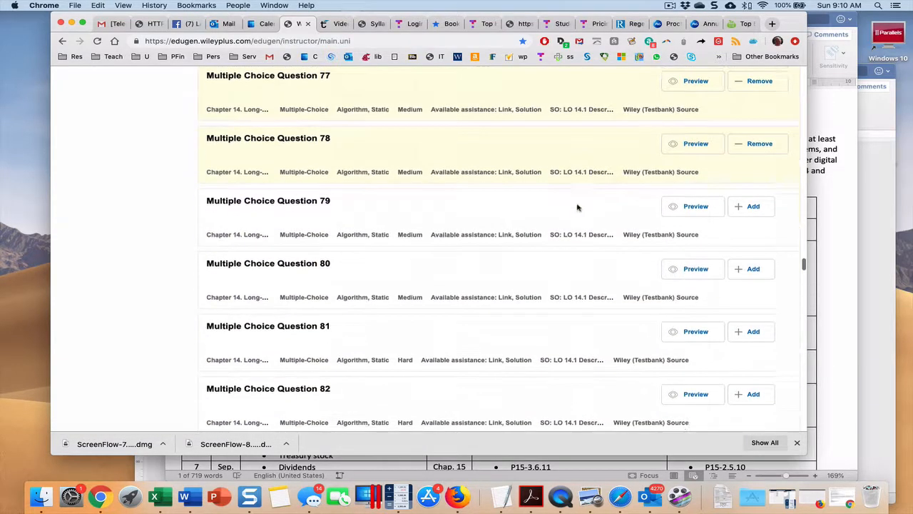
{"action": "left_click", "coordinate": [754, 120]}
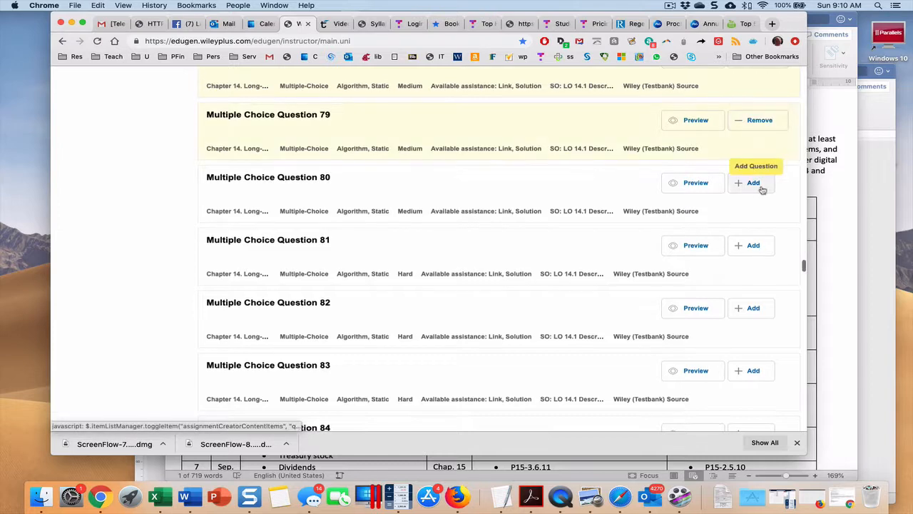
{"action": "left_click", "coordinate": [758, 183]}
{"action": "left_click", "coordinate": [762, 244]}
{"action": "left_click", "coordinate": [757, 307]}
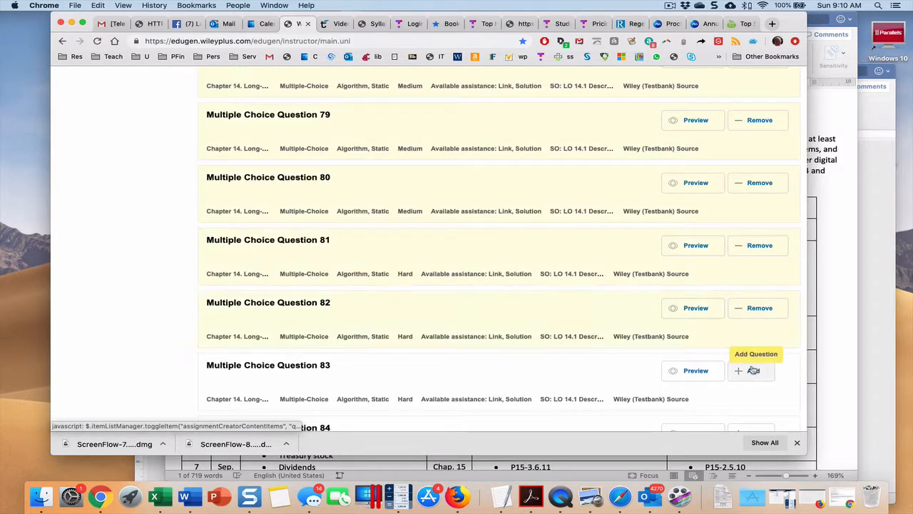
{"action": "left_click", "coordinate": [754, 368]}
Add Multiple Choice Questions 84 through 90 to the assignment
{"action": "scroll", "coordinate": [548, 174], "scroll_direction": "down", "scroll_amount": 10}
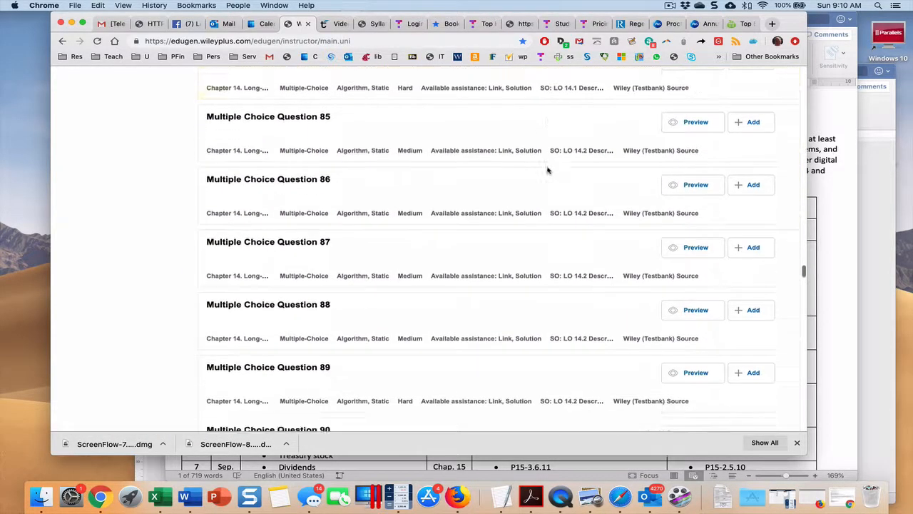
{"action": "scroll", "coordinate": [569, 148], "scroll_direction": "up", "scroll_amount": 5}
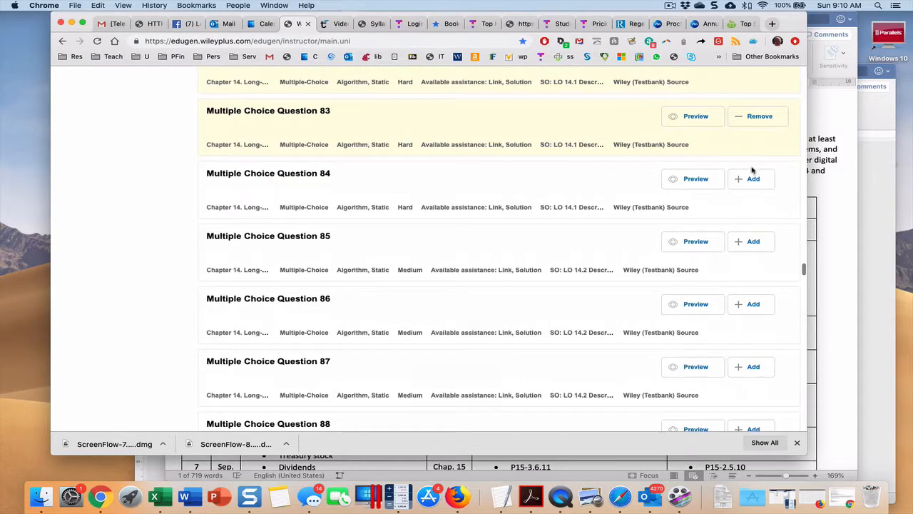
{"action": "left_click", "coordinate": [753, 178]}
{"action": "left_click", "coordinate": [752, 244]}
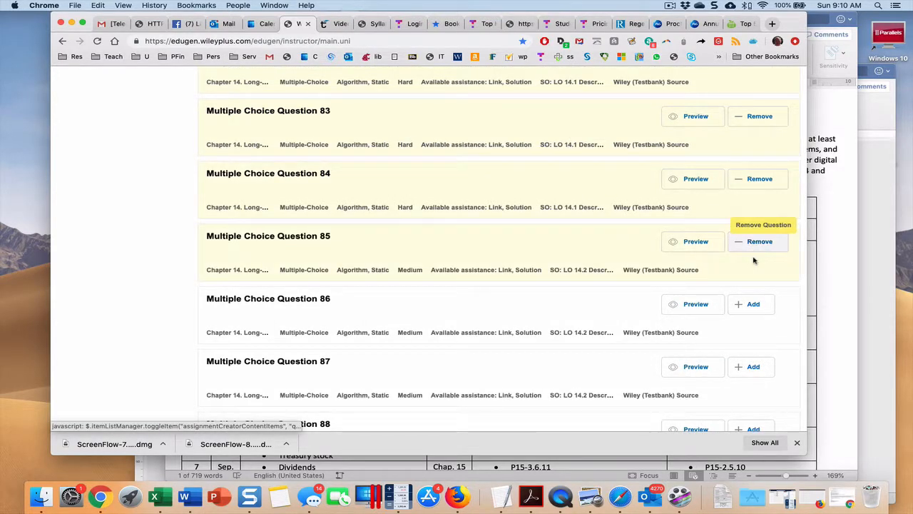
{"action": "left_click", "coordinate": [753, 305]}
{"action": "left_click", "coordinate": [756, 368]}
{"action": "scroll", "coordinate": [760, 371], "scroll_direction": "down", "scroll_amount": 4}
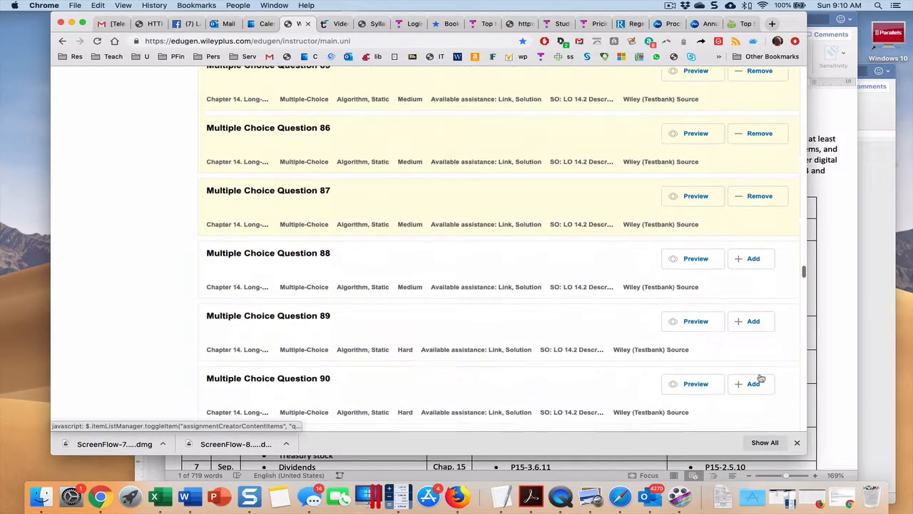
{"action": "left_click", "coordinate": [753, 244]}
{"action": "left_click", "coordinate": [753, 307]}
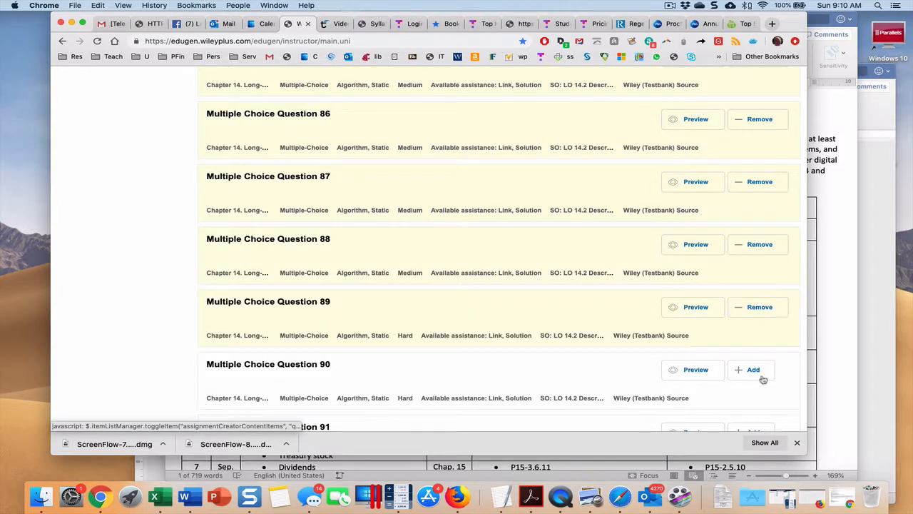
{"action": "left_click", "coordinate": [756, 373]}
Add Multiple Choice Questions 91 through 95 to the assignment
{"action": "scroll", "coordinate": [762, 286], "scroll_direction": "down", "scroll_amount": 3}
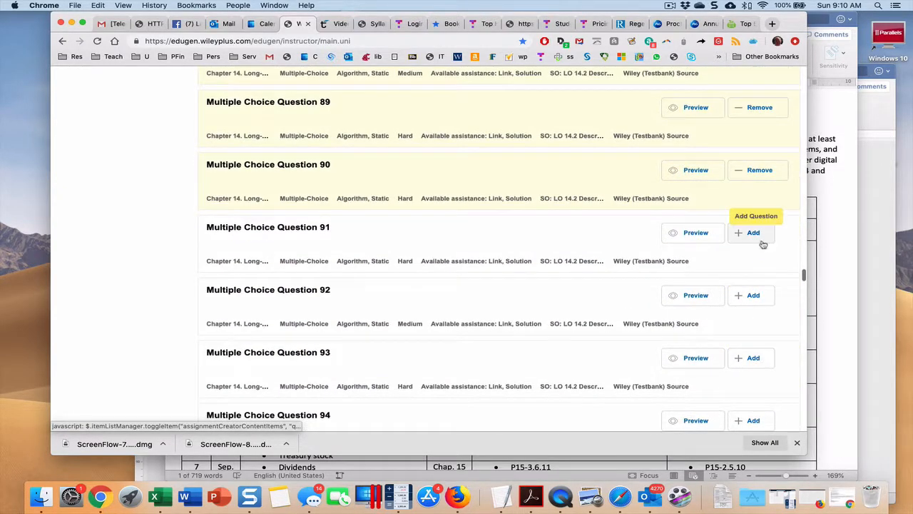
{"action": "left_click", "coordinate": [761, 239]}
{"action": "left_click", "coordinate": [761, 303]}
{"action": "left_click", "coordinate": [763, 364]}
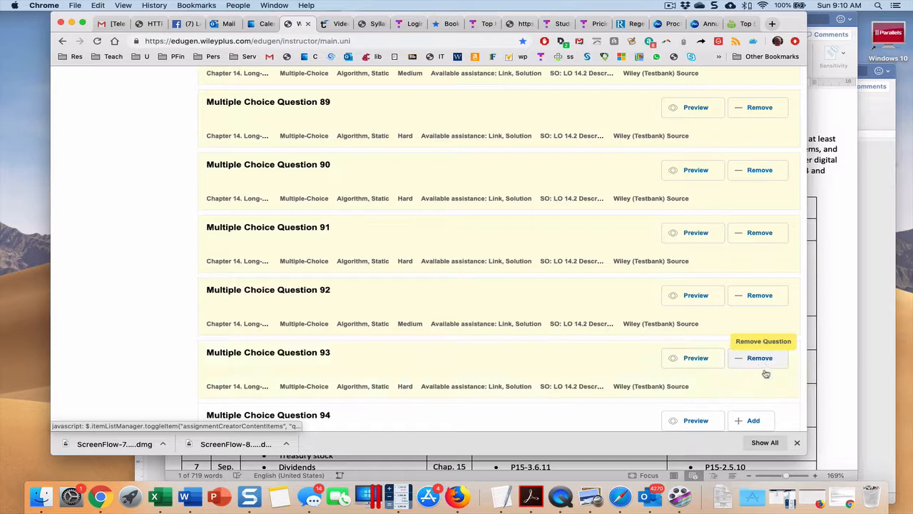
{"action": "left_click", "coordinate": [753, 420]}
{"action": "scroll", "coordinate": [632, 321], "scroll_direction": "down", "scroll_amount": 5}
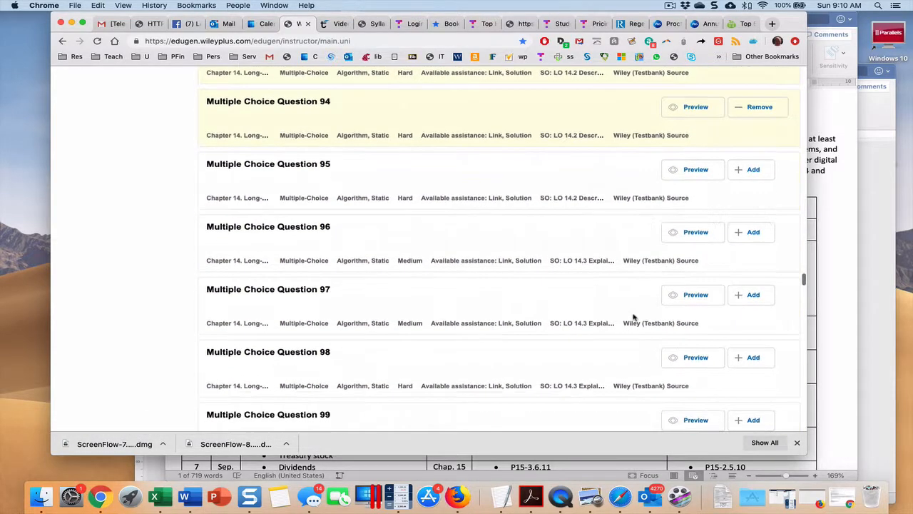
{"action": "scroll", "coordinate": [632, 317], "scroll_direction": "down", "scroll_amount": 2}
{"action": "left_click", "coordinate": [750, 100]}
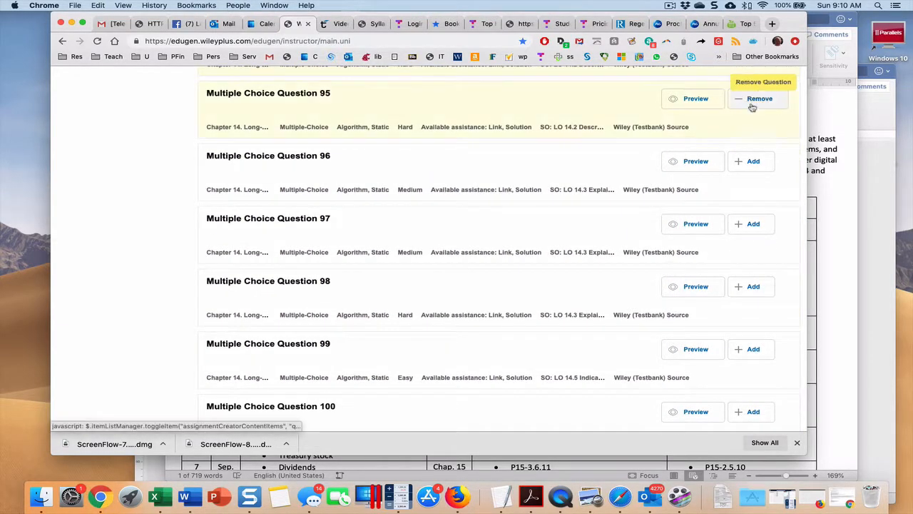
Add Multiple Choice Questions 96 through 100 to the assignment
{"action": "left_click", "coordinate": [751, 163]}
{"action": "left_click", "coordinate": [753, 224]}
{"action": "left_click", "coordinate": [753, 286]}
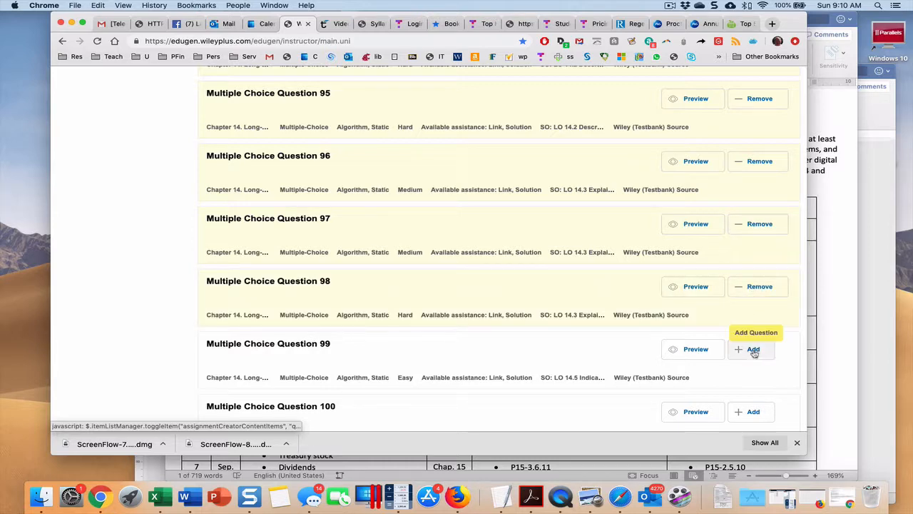
{"action": "left_click", "coordinate": [751, 349]}
{"action": "left_click", "coordinate": [753, 411]}
Add Multiple Choice Questions 101 through 106 to the assignment
{"action": "scroll", "coordinate": [756, 409], "scroll_direction": "down", "scroll_amount": 2}
{"action": "scroll", "coordinate": [754, 393], "scroll_direction": "down", "scroll_amount": 6}
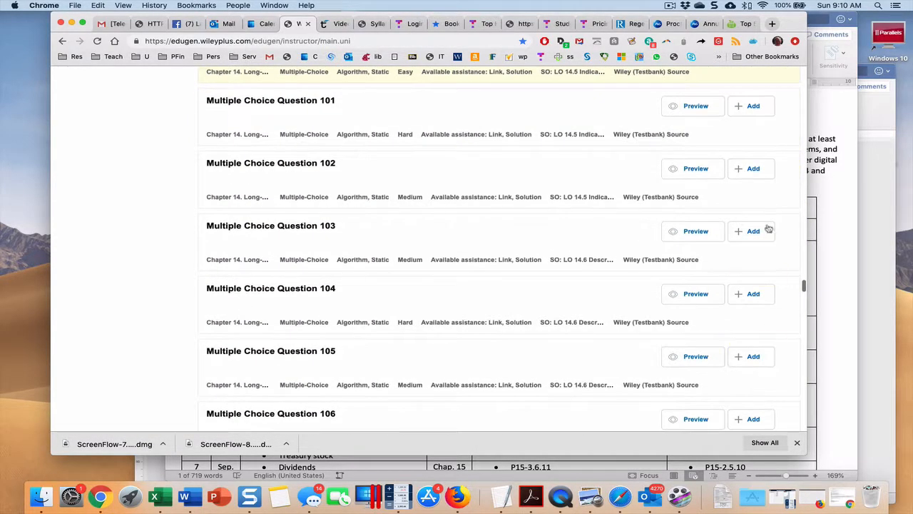
{"action": "left_click", "coordinate": [753, 106]}
{"action": "left_click", "coordinate": [755, 173]}
{"action": "left_click", "coordinate": [755, 232]}
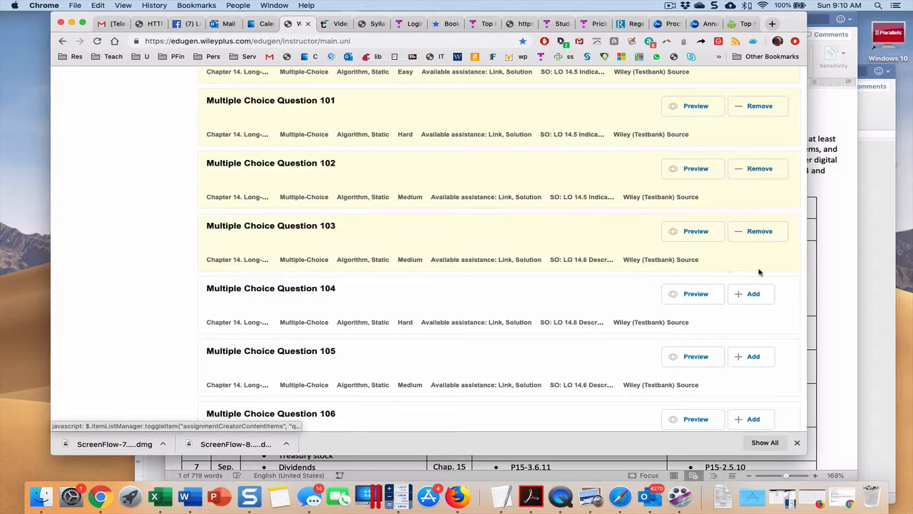
{"action": "left_click", "coordinate": [756, 295]}
{"action": "left_click", "coordinate": [754, 357]}
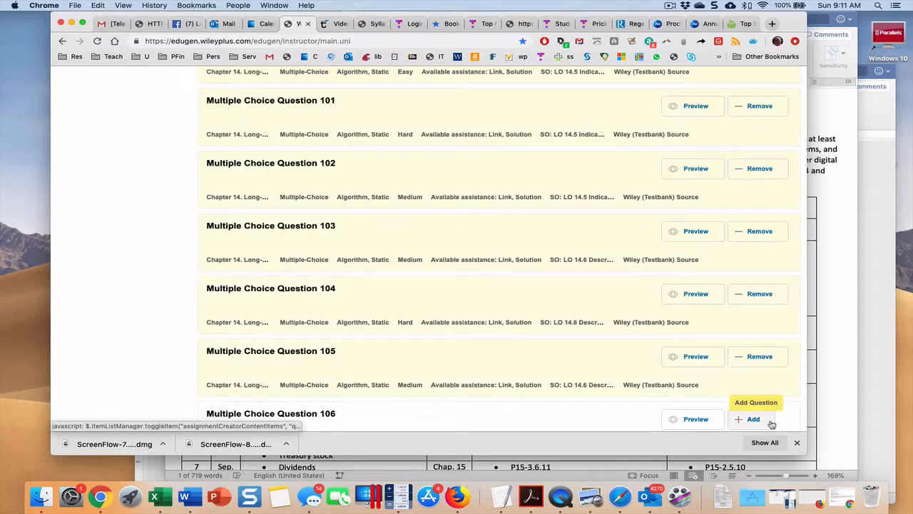
{"action": "left_click", "coordinate": [753, 419]}
Add Multiple Choice Questions 107 through 112 to the assignment
{"action": "scroll", "coordinate": [646, 278], "scroll_direction": "down", "scroll_amount": 10}
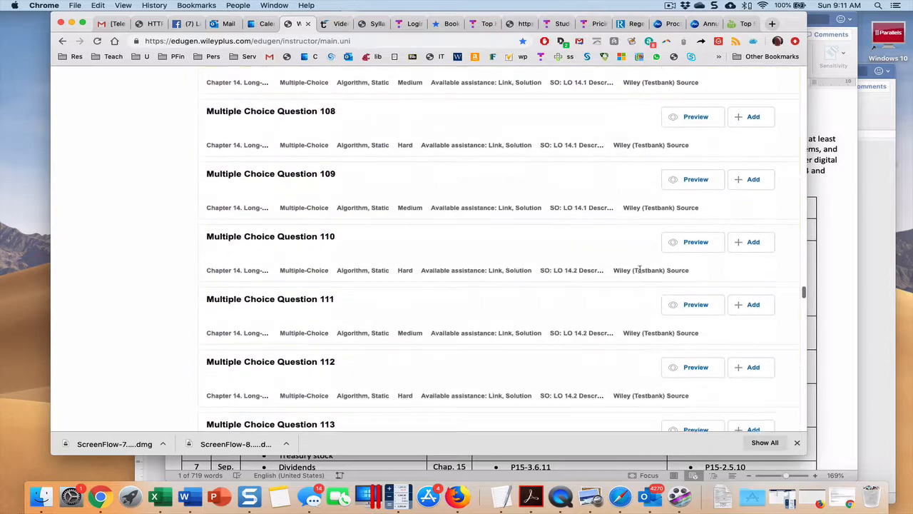
{"action": "left_click", "coordinate": [754, 114]}
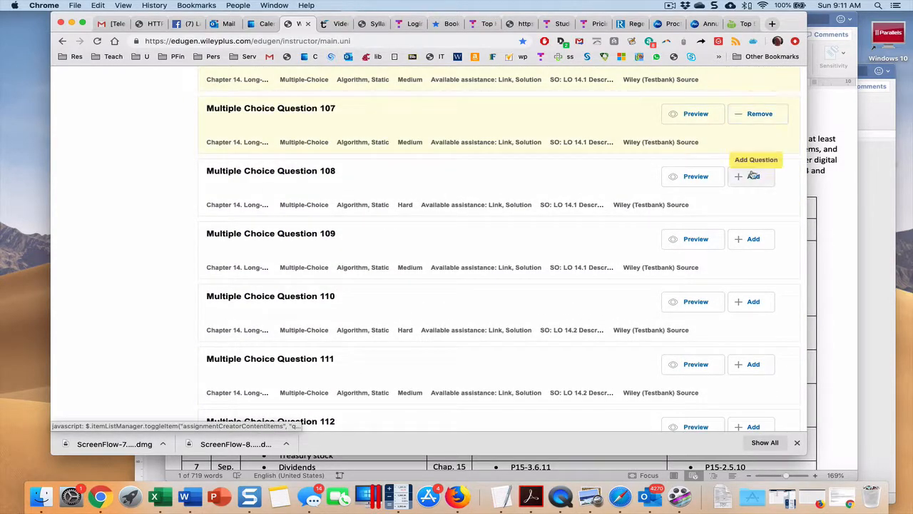
{"action": "left_click", "coordinate": [753, 177]}
{"action": "left_click", "coordinate": [753, 239]}
{"action": "left_click", "coordinate": [754, 302]}
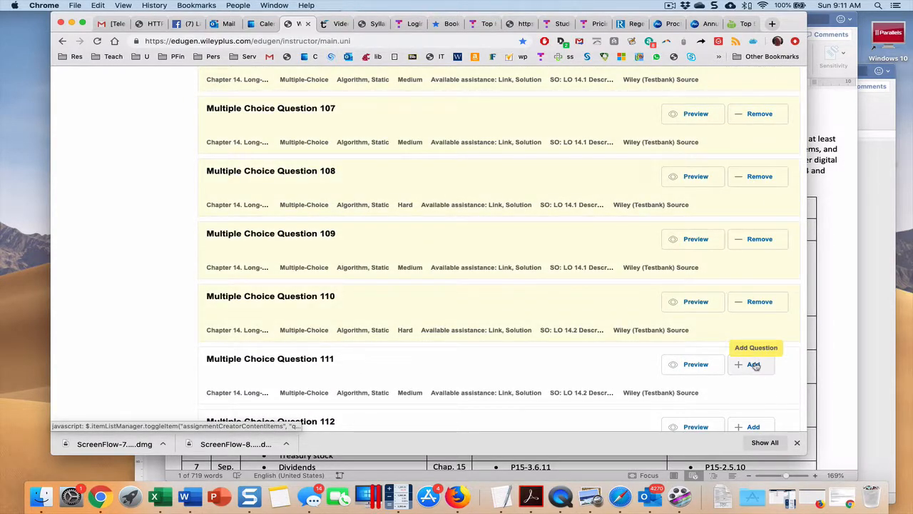
{"action": "left_click", "coordinate": [754, 364]}
{"action": "left_click", "coordinate": [753, 426]}
Add Multiple Choice Questions 113 through 116 to the assignment
{"action": "scroll", "coordinate": [599, 193], "scroll_direction": "down", "scroll_amount": 5}
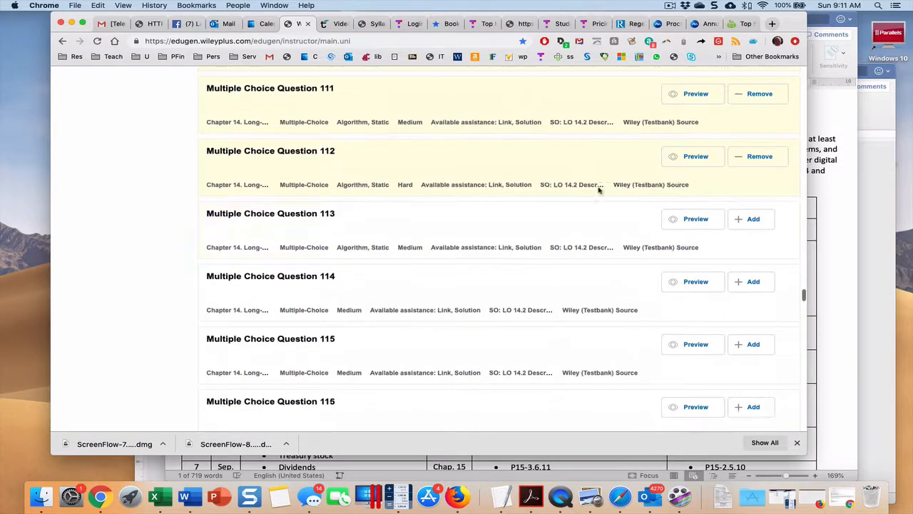
{"action": "left_click", "coordinate": [753, 136]}
{"action": "left_click", "coordinate": [754, 199]}
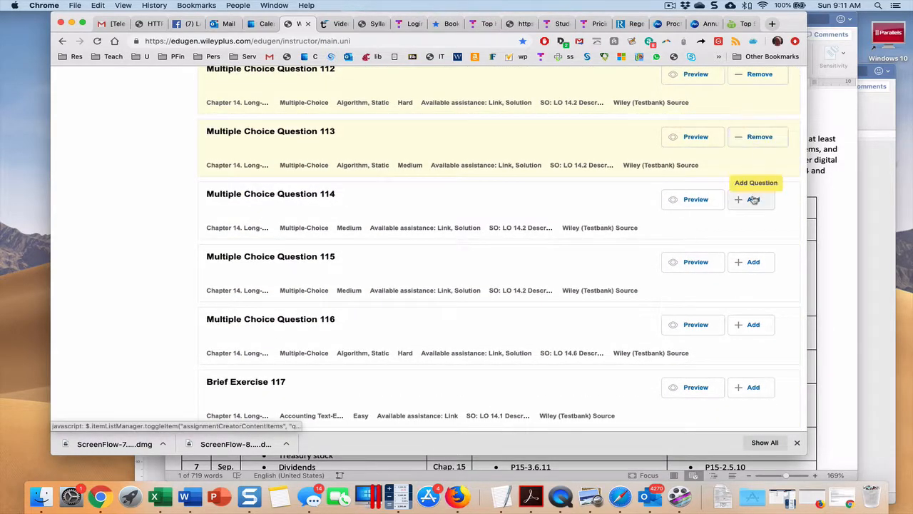
{"action": "left_click", "coordinate": [754, 264]}
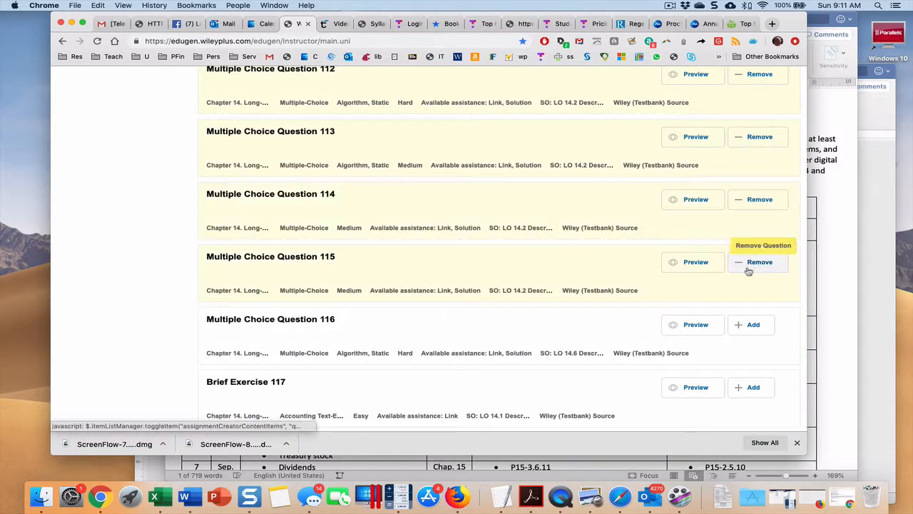
{"action": "left_click", "coordinate": [755, 321]}
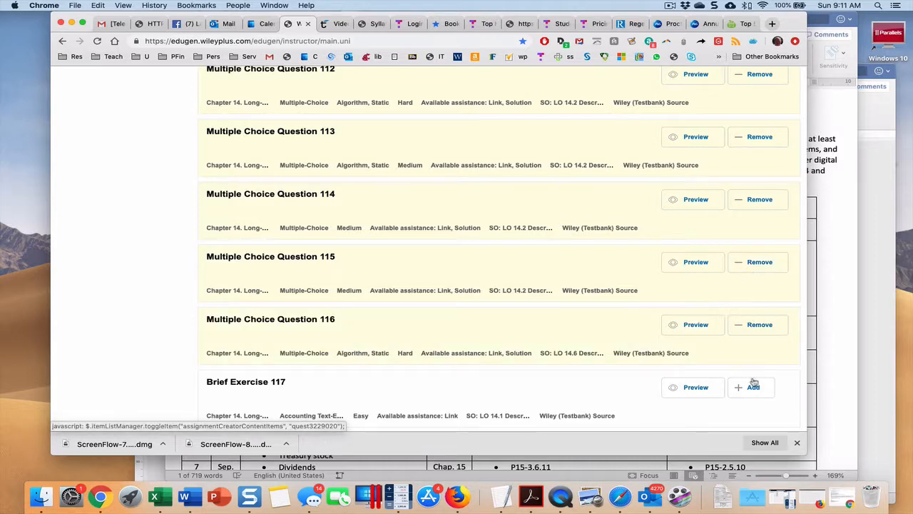
Add Brief Exercise 117, both versions of Brief Exercise 118, and Brief Exercise 119 to the assignment
{"action": "left_click", "coordinate": [754, 386]}
{"action": "scroll", "coordinate": [754, 378], "scroll_direction": "down", "scroll_amount": 2}
{"action": "scroll", "coordinate": [756, 378], "scroll_direction": "down", "scroll_amount": 5}
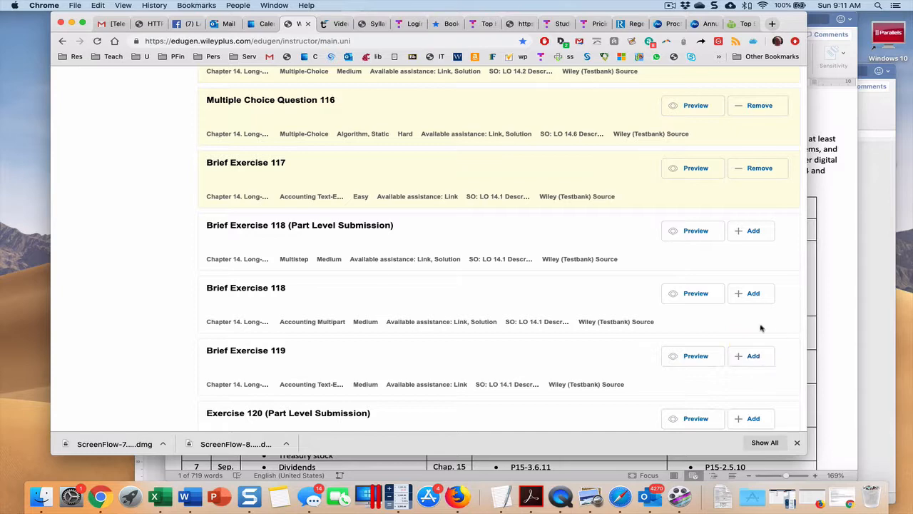
{"action": "left_click", "coordinate": [753, 236]}
{"action": "left_click", "coordinate": [752, 294]}
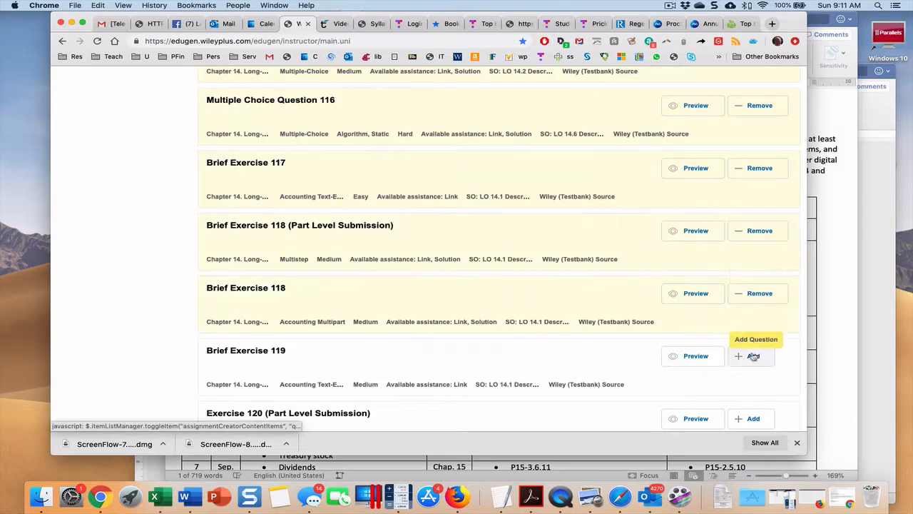
{"action": "left_click", "coordinate": [753, 356]}
Add Exercise 120 (Part Level Submission), Exercise 120 and Exercise 121 to the assignment
{"action": "scroll", "coordinate": [755, 360], "scroll_direction": "down", "scroll_amount": 5}
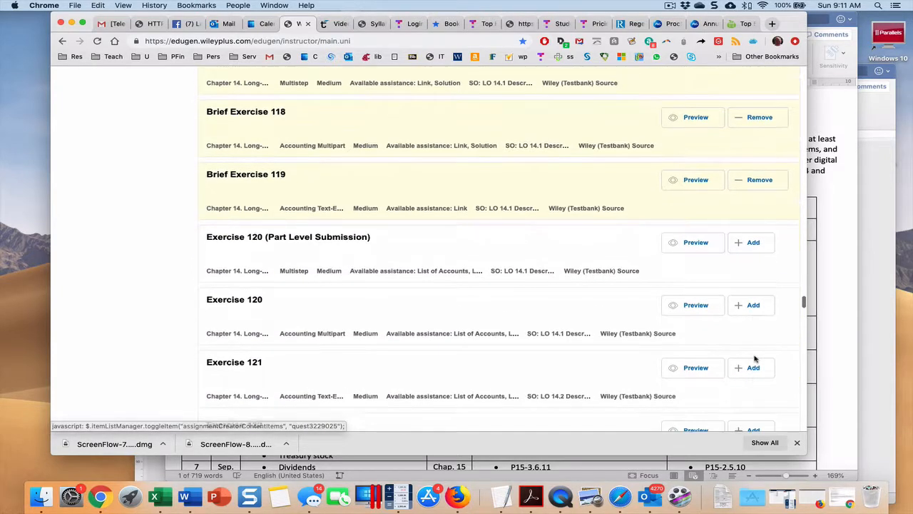
{"action": "left_click", "coordinate": [753, 243]}
{"action": "left_click", "coordinate": [753, 305]}
{"action": "left_click", "coordinate": [754, 368]}
Add Exercise 122 and both the part-level and regular versions of Exercises 123 and 124 to the assignment
{"action": "scroll", "coordinate": [756, 366], "scroll_direction": "down", "scroll_amount": 2}
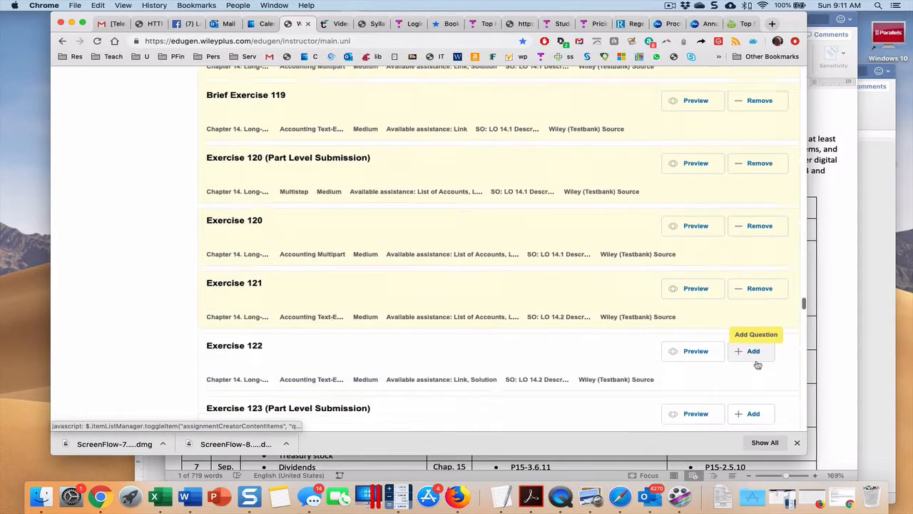
{"action": "scroll", "coordinate": [757, 364], "scroll_direction": "down", "scroll_amount": 4}
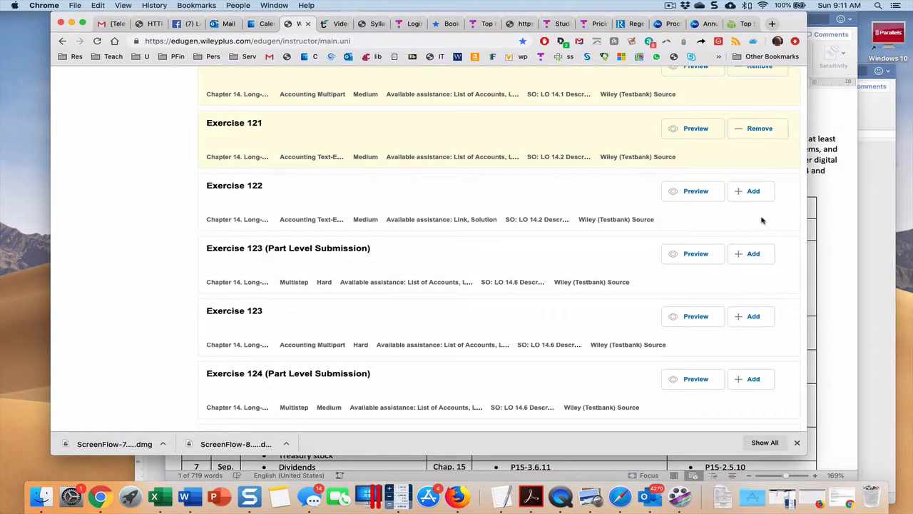
{"action": "scroll", "coordinate": [761, 220], "scroll_direction": "down", "scroll_amount": 1}
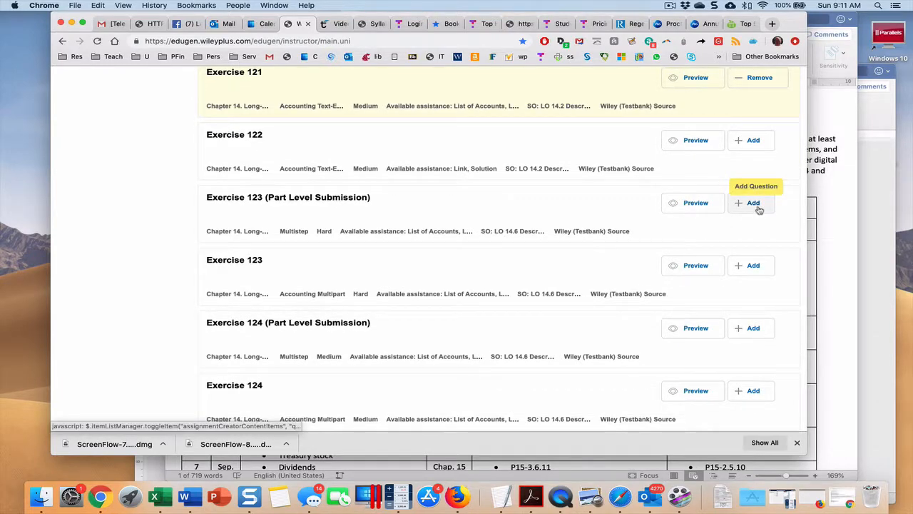
{"action": "left_click", "coordinate": [752, 142]}
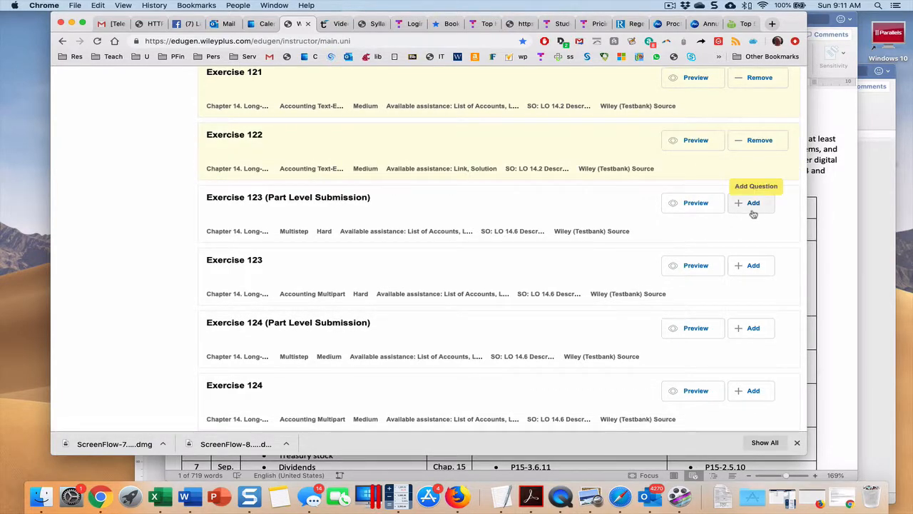
{"action": "left_click", "coordinate": [752, 204]}
{"action": "left_click", "coordinate": [754, 328]}
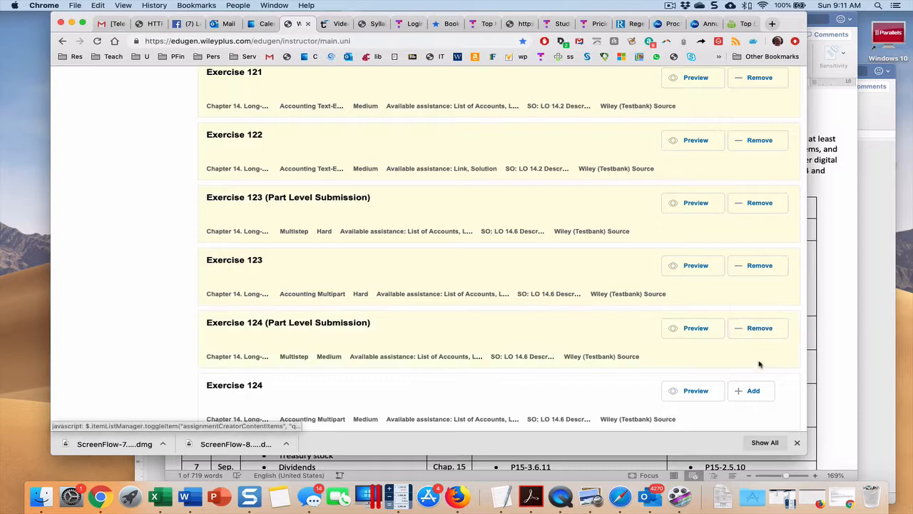
{"action": "left_click", "coordinate": [759, 390]}
Add Exercise 125 (Essay), Problem 126 (Part Level Submission) and Problem 126 (Essay) to the assignment
{"action": "scroll", "coordinate": [762, 392], "scroll_direction": "down", "scroll_amount": 5}
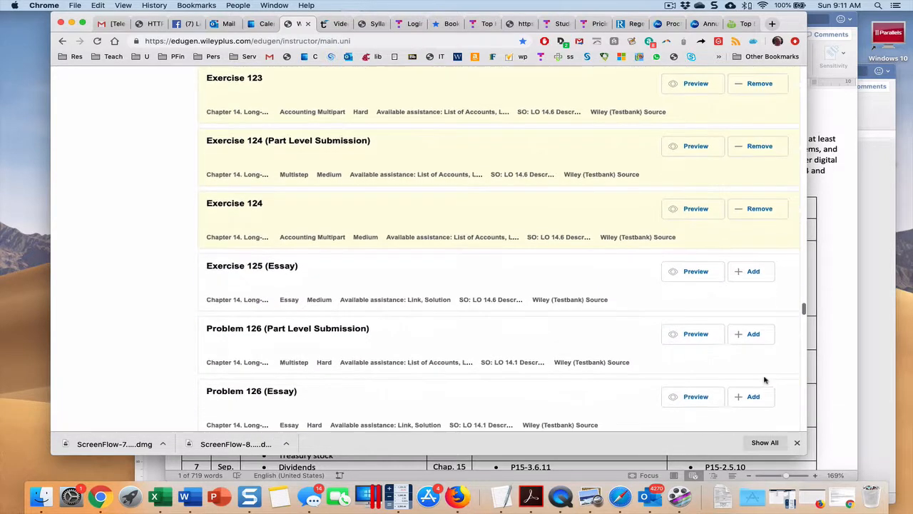
{"action": "left_click", "coordinate": [751, 271]}
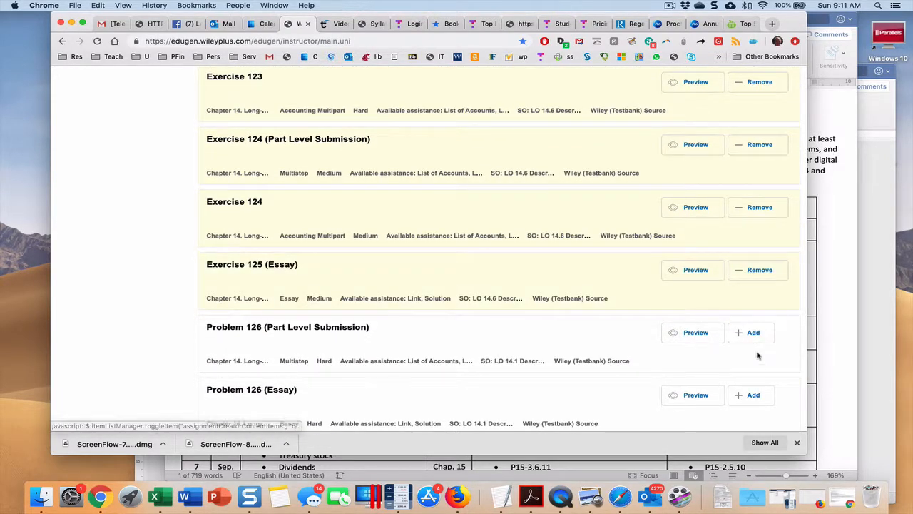
{"action": "left_click", "coordinate": [754, 332]}
{"action": "left_click", "coordinate": [752, 396]}
Add the regular Problem 126, both versions of Problem 127, Problem 128, and both versions of Problem 129 to the assignment
{"action": "scroll", "coordinate": [758, 414], "scroll_direction": "down", "scroll_amount": 8}
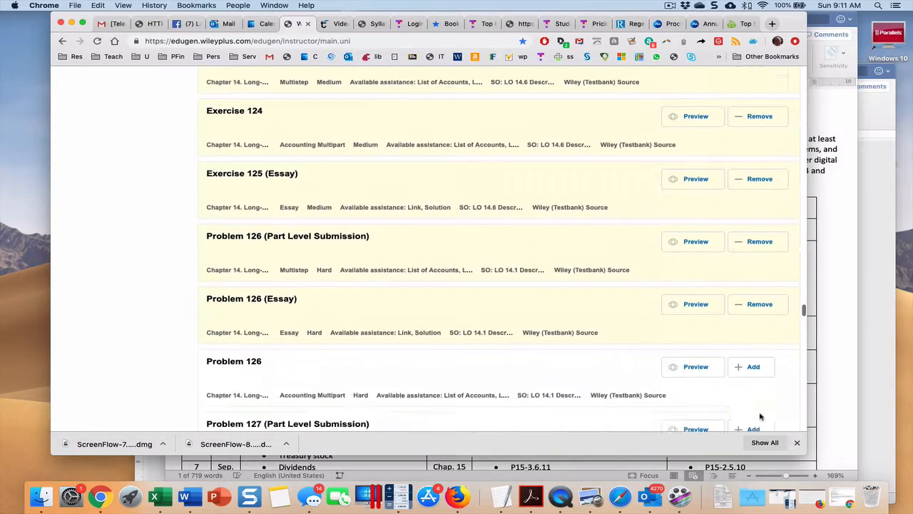
{"action": "scroll", "coordinate": [761, 415], "scroll_direction": "down", "scroll_amount": 20}
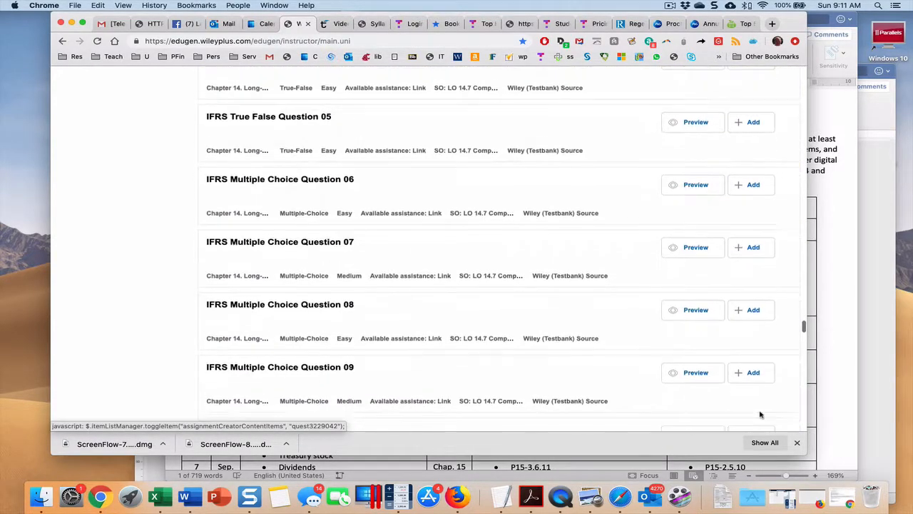
{"action": "scroll", "coordinate": [760, 415], "scroll_direction": "up", "scroll_amount": 10}
{"action": "scroll", "coordinate": [758, 413], "scroll_direction": "up", "scroll_amount": 9}
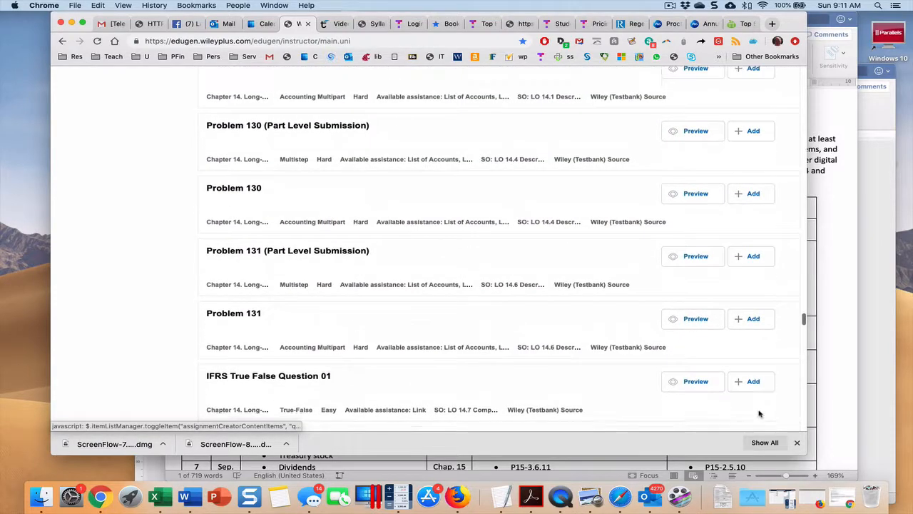
{"action": "scroll", "coordinate": [758, 413], "scroll_direction": "up", "scroll_amount": 13}
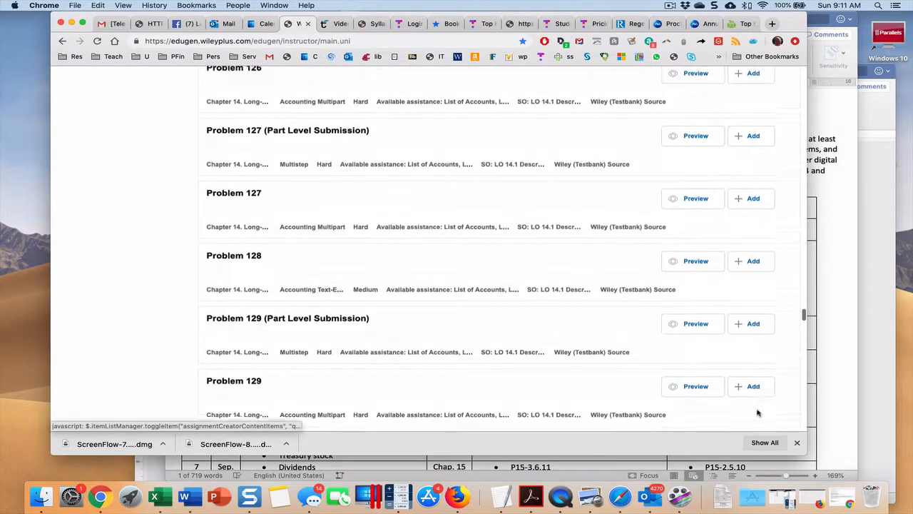
{"action": "scroll", "coordinate": [757, 412], "scroll_direction": "down", "scroll_amount": 1}
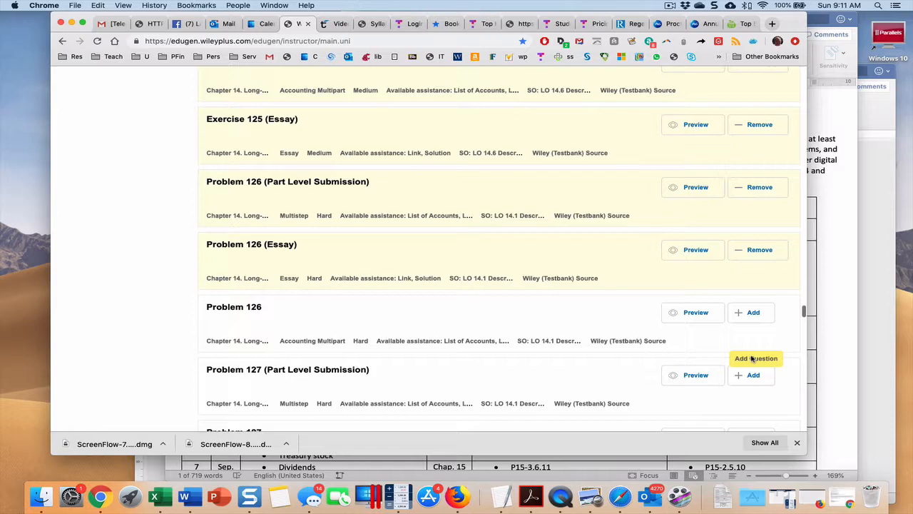
{"action": "left_click", "coordinate": [750, 317]}
{"action": "scroll", "coordinate": [756, 378], "scroll_direction": "down", "scroll_amount": 8}
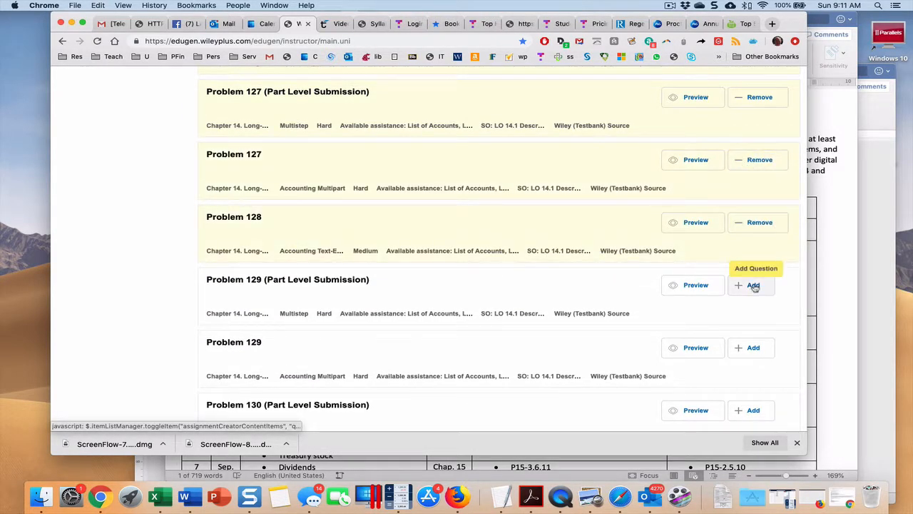
Add both the part-level and regular versions of Problems 130 and 131 to the assignment
{"action": "scroll", "coordinate": [756, 361], "scroll_direction": "down", "scroll_amount": 6}
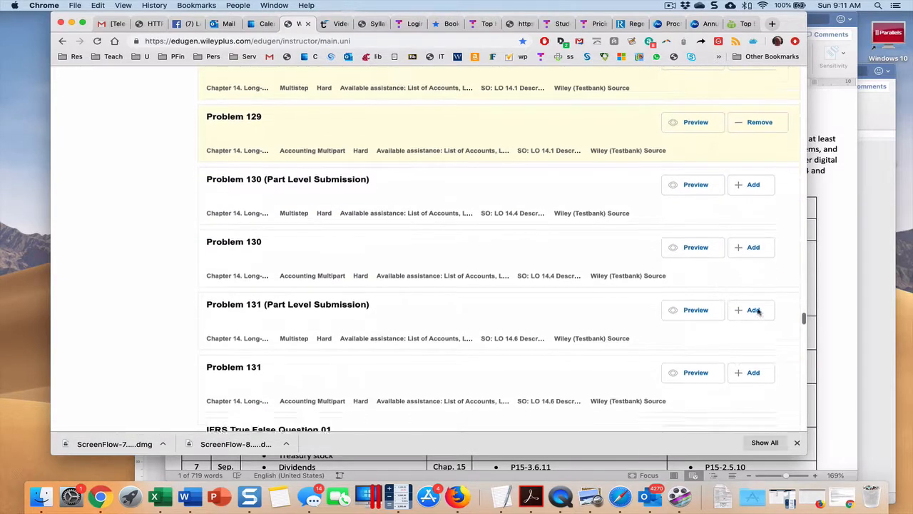
{"action": "left_click", "coordinate": [751, 176]}
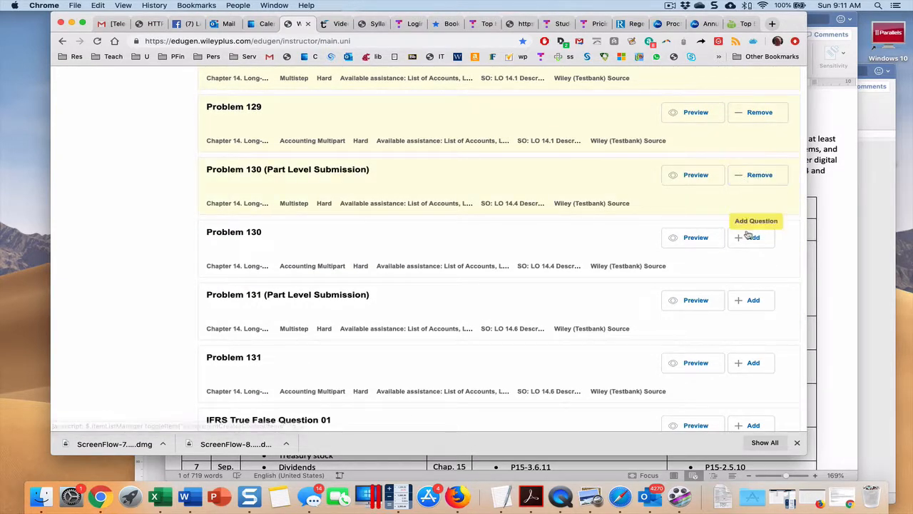
{"action": "left_click", "coordinate": [751, 237]}
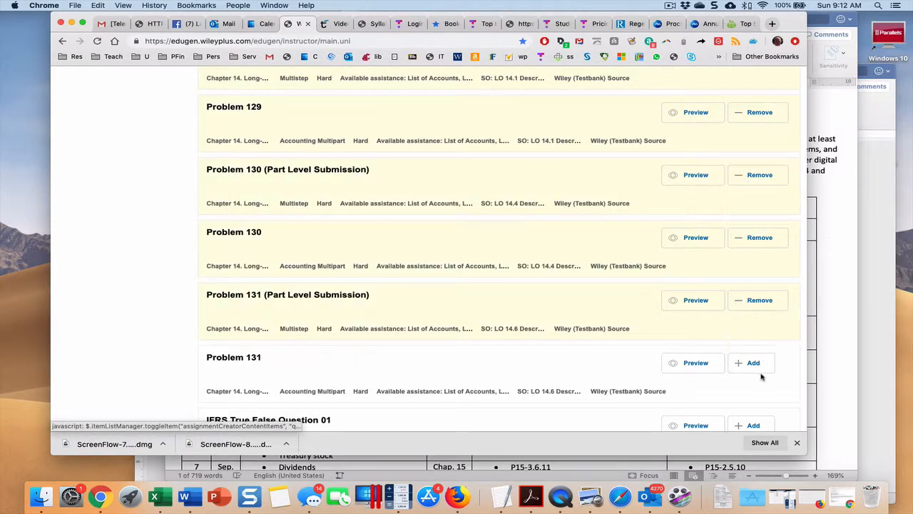
{"action": "scroll", "coordinate": [760, 365], "scroll_direction": "down", "scroll_amount": 1}
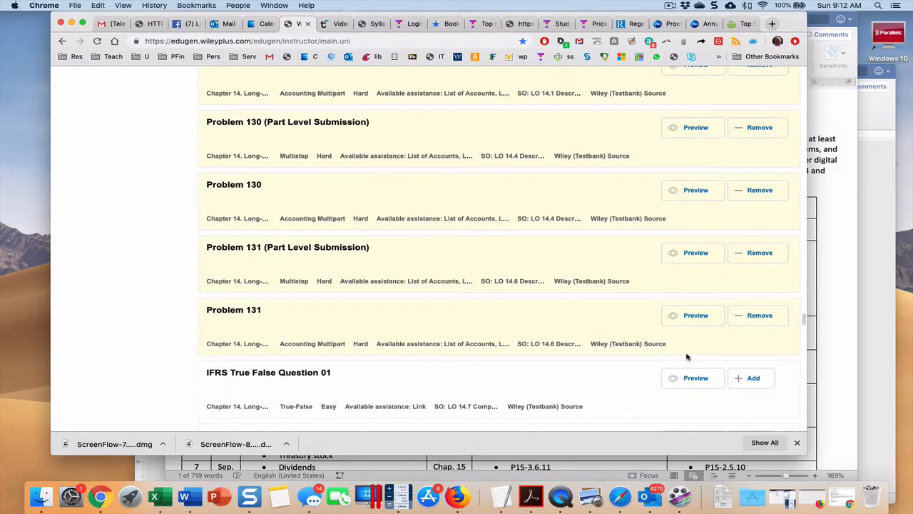
Skip the remaining IFRS, practice, lecture and Excel questions, proceed to organizing the assignment, and review its question list
{"action": "scroll", "coordinate": [618, 351], "scroll_direction": "down", "scroll_amount": 20}
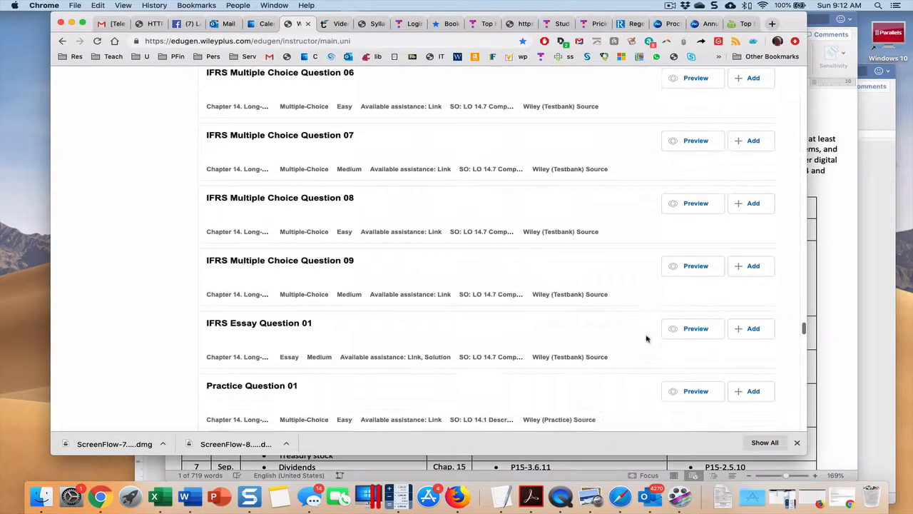
{"action": "scroll", "coordinate": [648, 338], "scroll_direction": "down", "scroll_amount": 15}
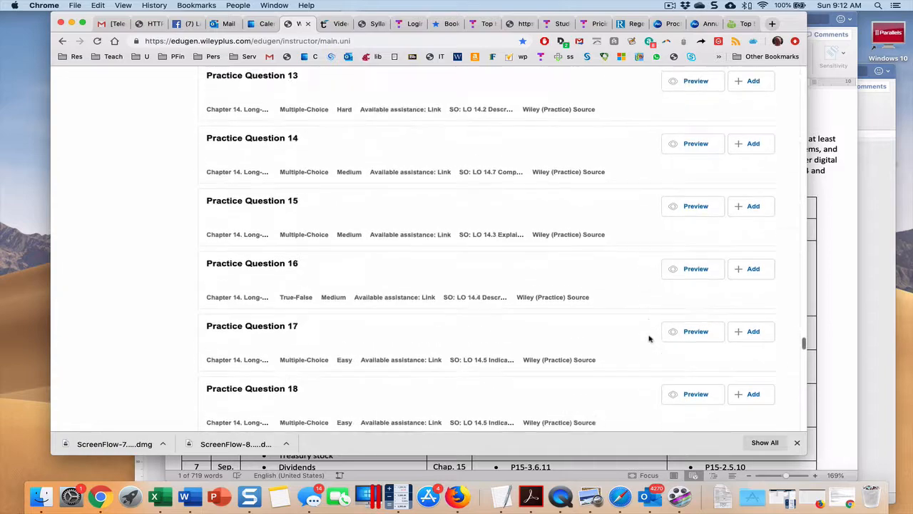
{"action": "scroll", "coordinate": [651, 338], "scroll_direction": "down", "scroll_amount": 20}
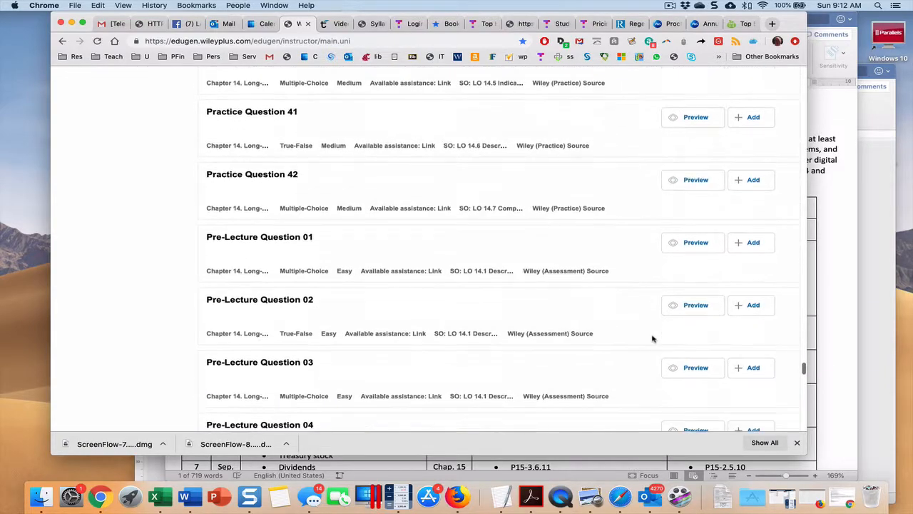
{"action": "scroll", "coordinate": [652, 337], "scroll_direction": "down", "scroll_amount": 20}
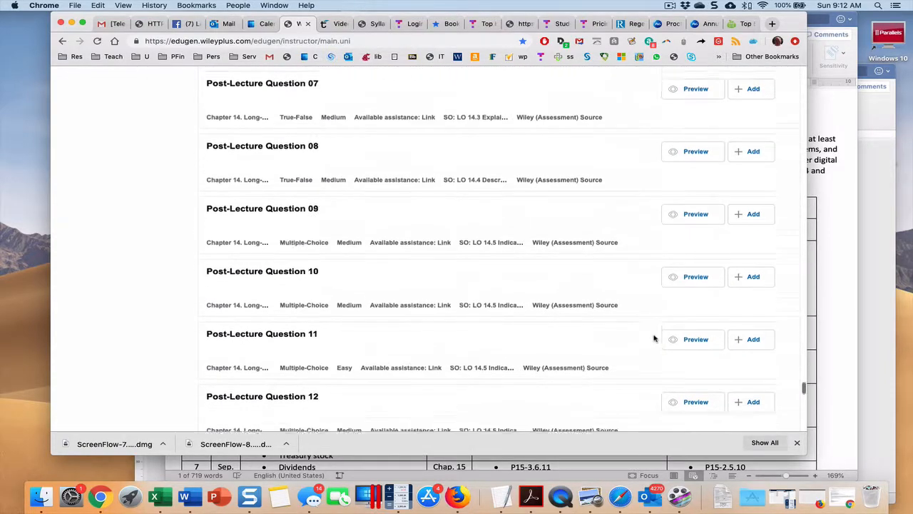
{"action": "scroll", "coordinate": [656, 336], "scroll_direction": "down", "scroll_amount": 20}
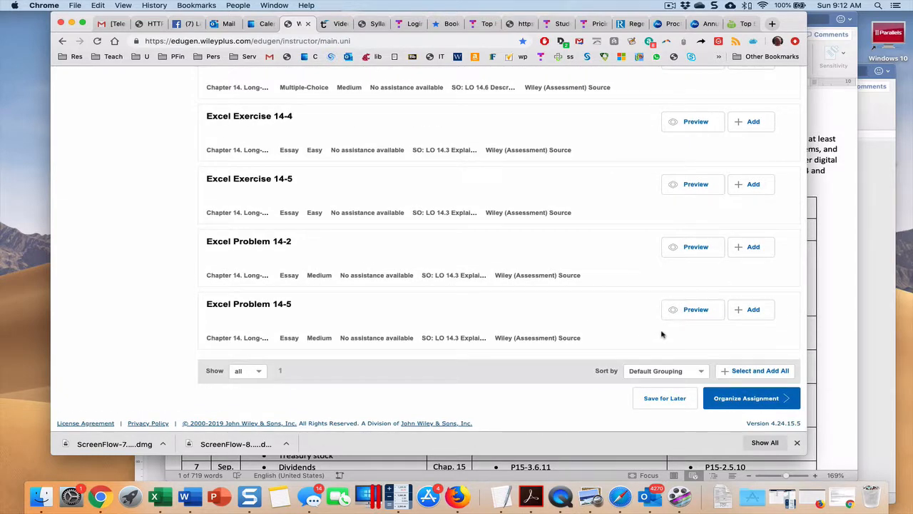
{"action": "scroll", "coordinate": [641, 315], "scroll_direction": "up", "scroll_amount": 1}
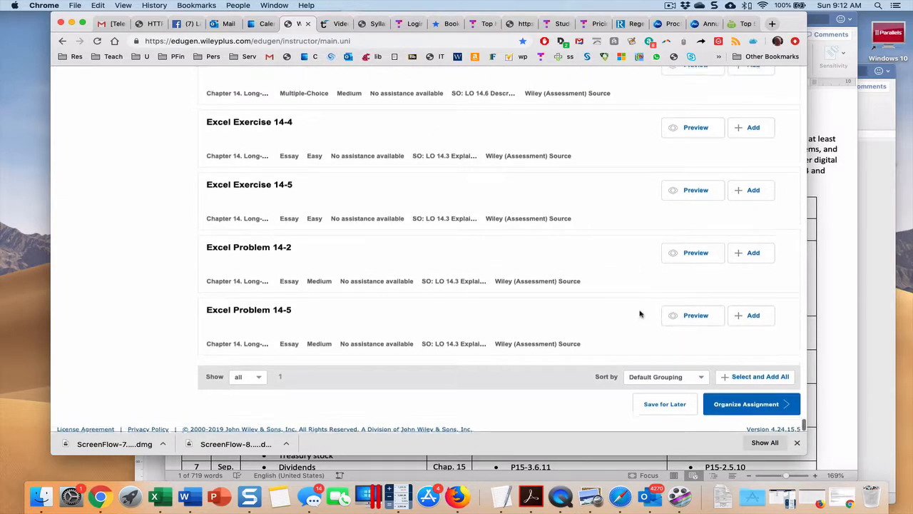
{"action": "left_click", "coordinate": [745, 409]}
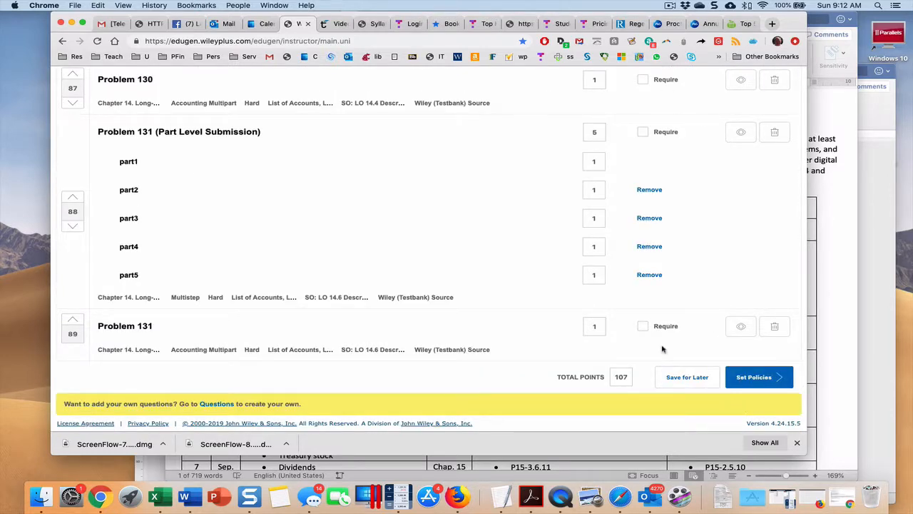
{"action": "scroll", "coordinate": [664, 348], "scroll_direction": "up", "scroll_amount": 20}
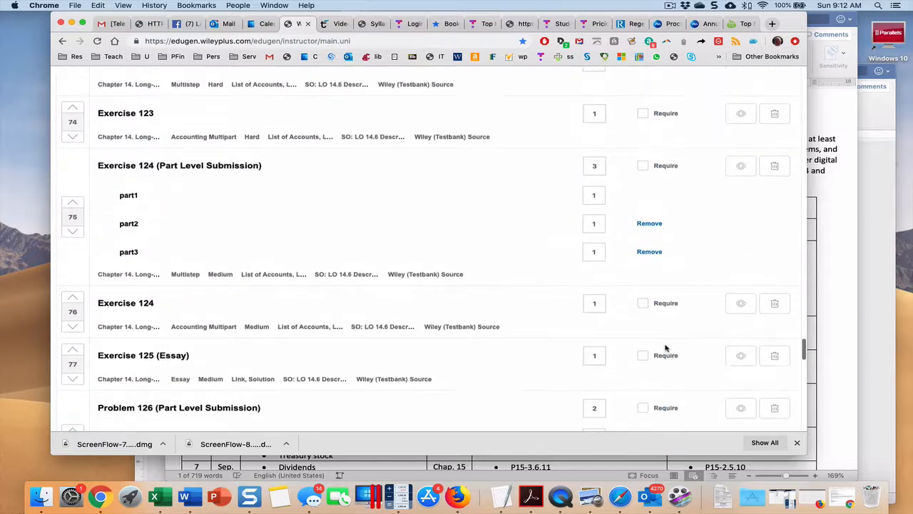
Stop sharing the assignment with other instructors, and set its name to Chap14 part4 and its short name to c14p4
{"action": "scroll", "coordinate": [665, 345], "scroll_direction": "up", "scroll_amount": 15}
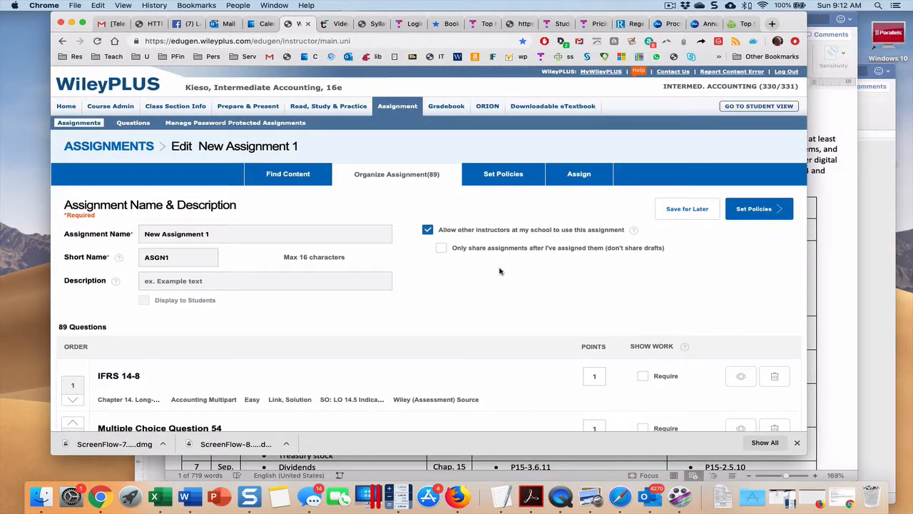
{"action": "left_click", "coordinate": [427, 231]}
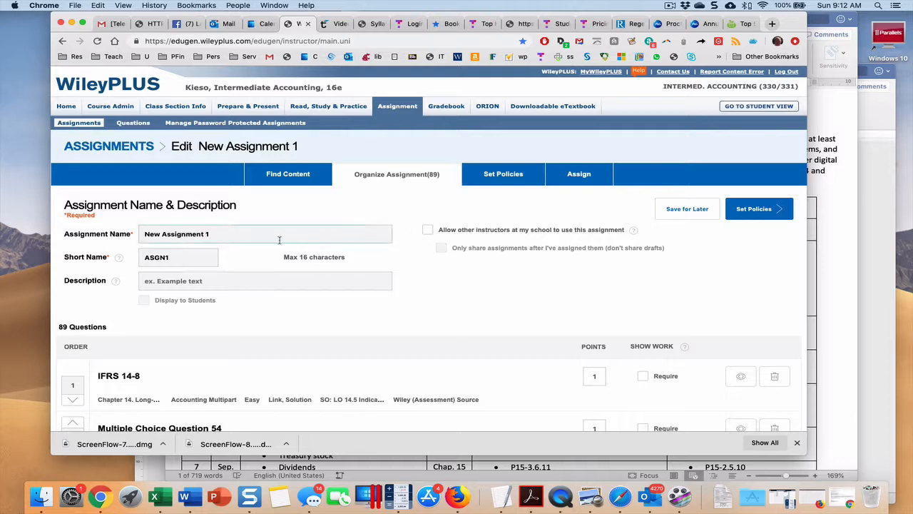
{"action": "left_click", "coordinate": [238, 235]}
{"action": "triple_click", "coordinate": [141, 237]}
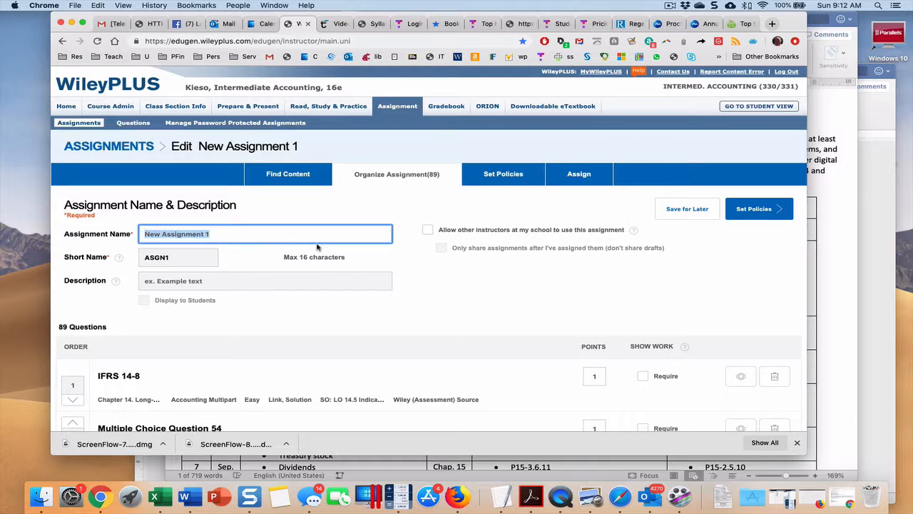
{"action": "type", "text": "Chap14 part4"}
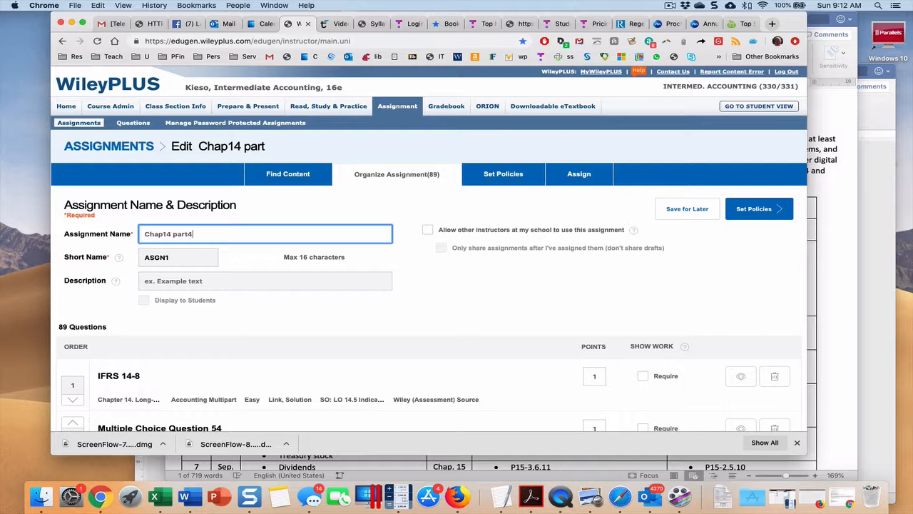
{"action": "key", "text": "Tab"}
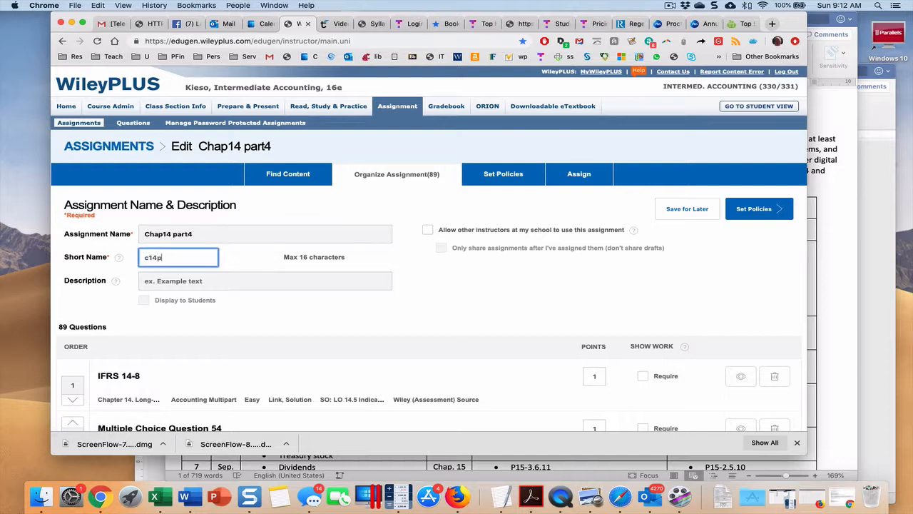
{"action": "key", "text": "Tab"}
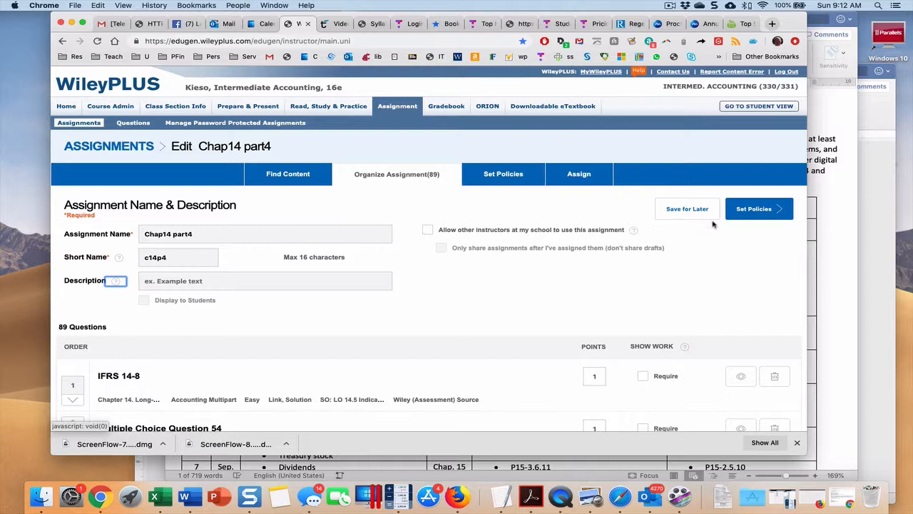
Review the assignment's general, question assistance and question specific policies, keep them as they are, and proceed to finalizing
{"action": "left_click", "coordinate": [749, 209]}
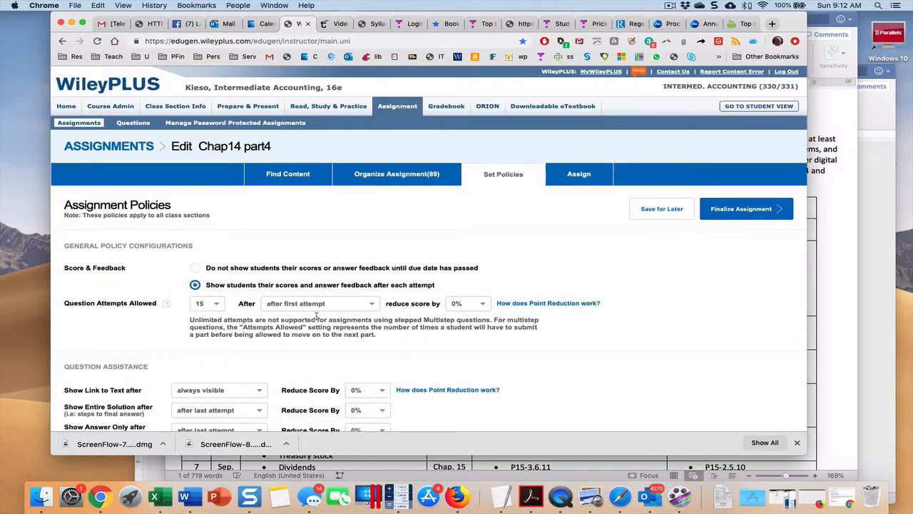
{"action": "scroll", "coordinate": [316, 316], "scroll_direction": "down", "scroll_amount": 3}
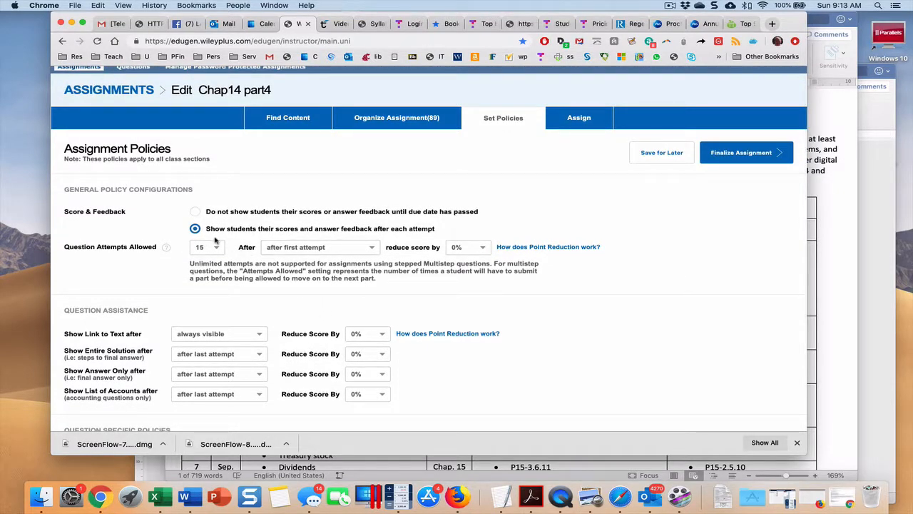
{"action": "scroll", "coordinate": [231, 344], "scroll_direction": "down", "scroll_amount": 1}
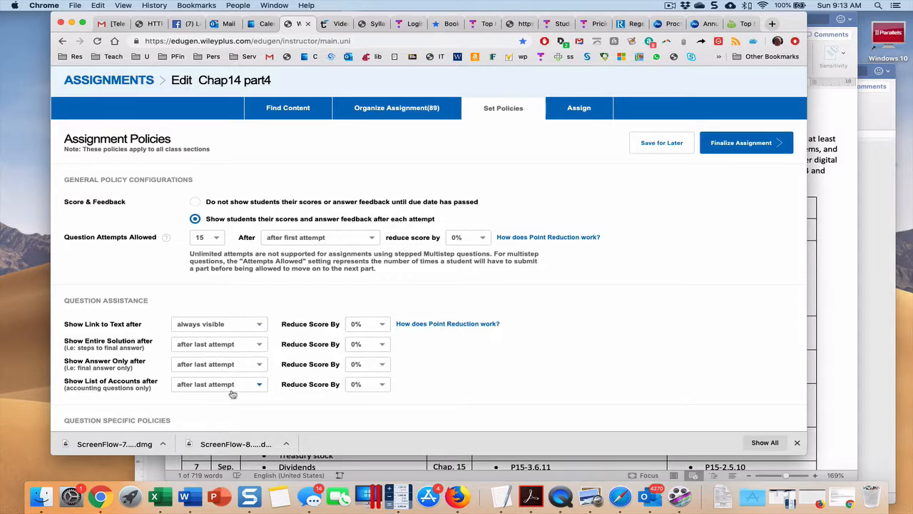
{"action": "scroll", "coordinate": [282, 390], "scroll_direction": "down", "scroll_amount": 5}
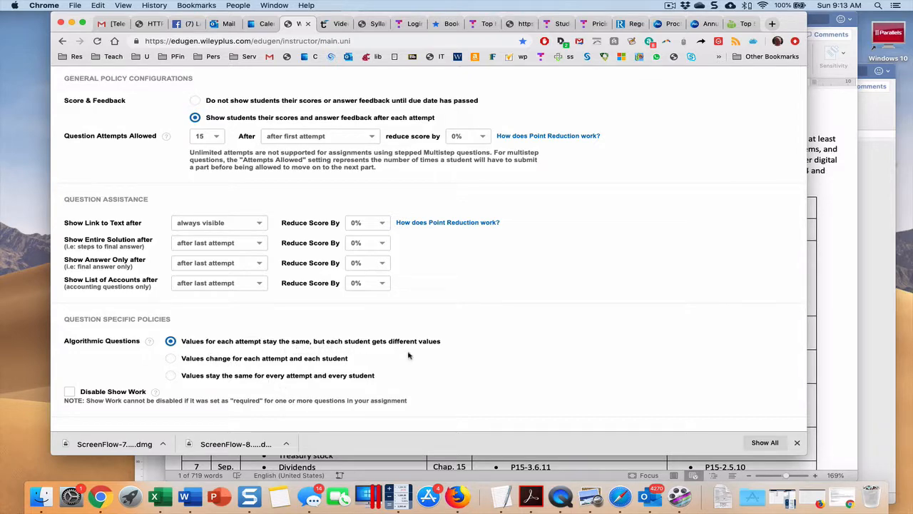
{"action": "scroll", "coordinate": [430, 355], "scroll_direction": "down", "scroll_amount": 2}
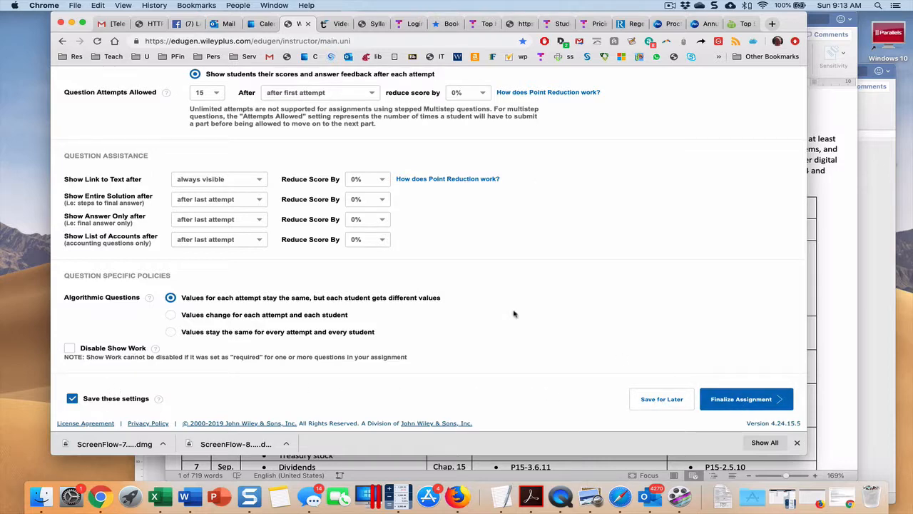
{"action": "scroll", "coordinate": [456, 314], "scroll_direction": "up", "scroll_amount": 3}
{"action": "scroll", "coordinate": [475, 284], "scroll_direction": "down", "scroll_amount": 2}
{"action": "scroll", "coordinate": [475, 284], "scroll_direction": "down", "scroll_amount": 2}
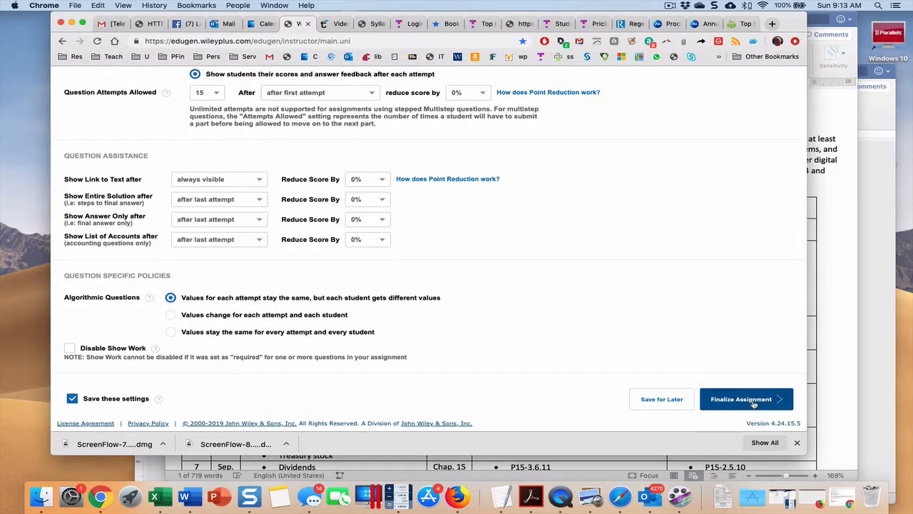
{"action": "left_click", "coordinate": [751, 404]}
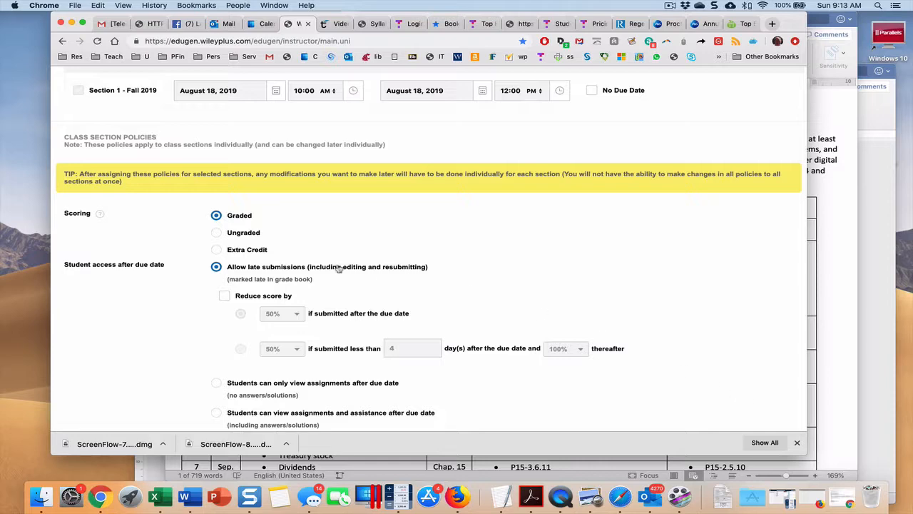
Set scoring to Ungraded and let students view assignments and assistance, including answers and solutions, after the due date
{"action": "left_click", "coordinate": [217, 233]}
{"action": "scroll", "coordinate": [301, 267], "scroll_direction": "down", "scroll_amount": 5}
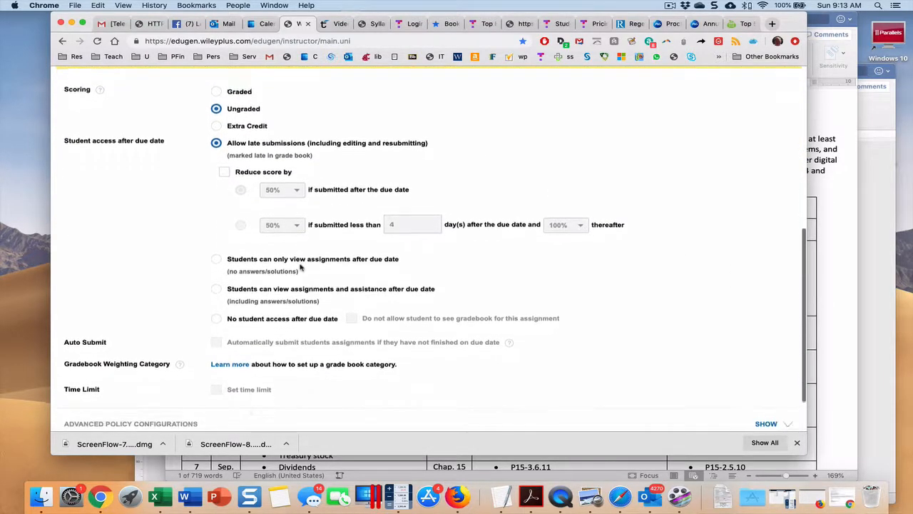
{"action": "left_click", "coordinate": [217, 289]}
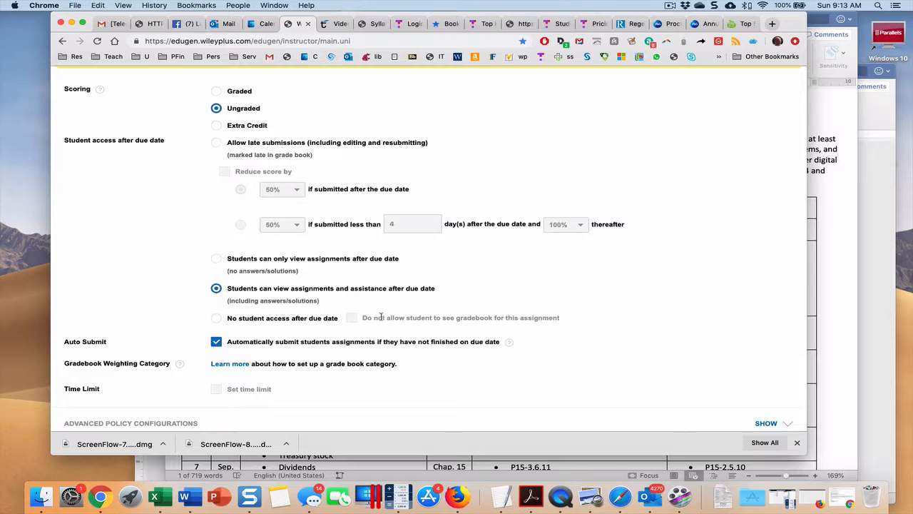
{"action": "scroll", "coordinate": [382, 318], "scroll_direction": "down", "scroll_amount": 2}
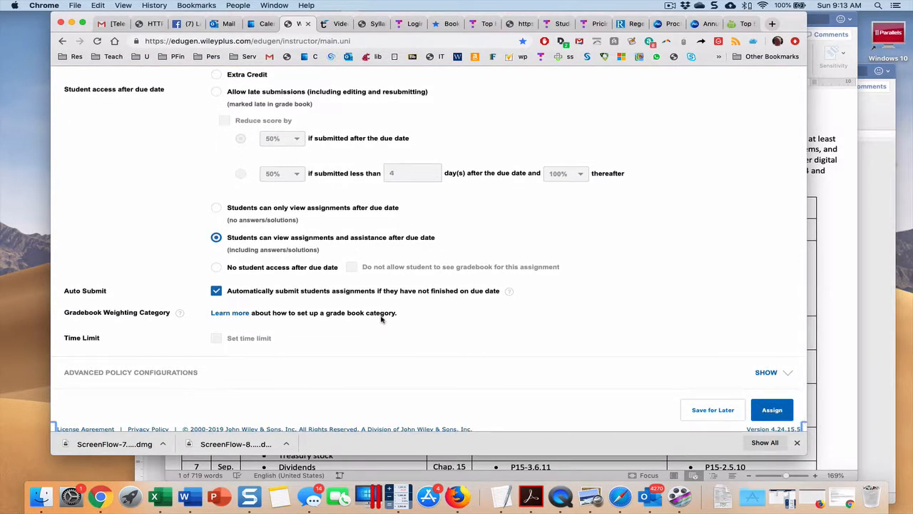
Choose No Due Date for Section 1 - Fall 2019 and assign Chap14 part4 to that section
{"action": "scroll", "coordinate": [382, 318], "scroll_direction": "up", "scroll_amount": 5}
{"action": "scroll", "coordinate": [383, 315], "scroll_direction": "up", "scroll_amount": 2}
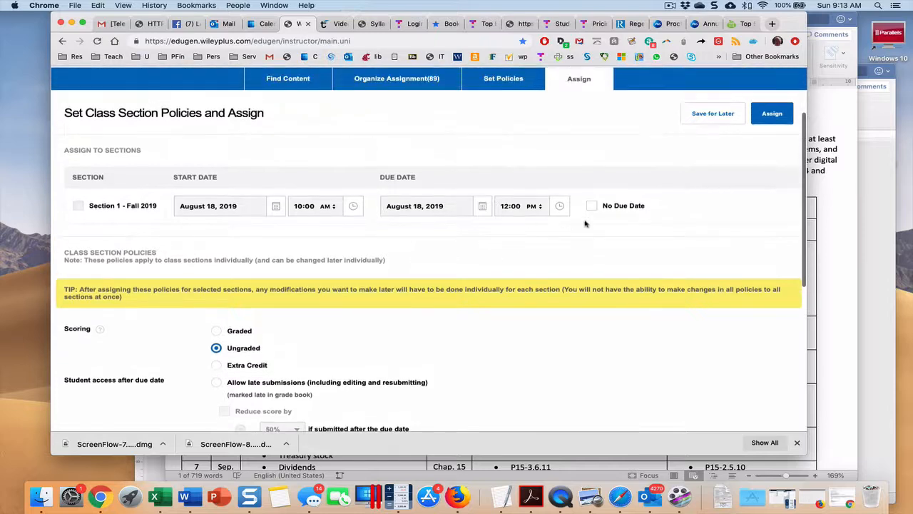
{"action": "left_click", "coordinate": [592, 206]}
{"action": "scroll", "coordinate": [610, 264], "scroll_direction": "down", "scroll_amount": 1}
{"action": "scroll", "coordinate": [610, 264], "scroll_direction": "down", "scroll_amount": 3}
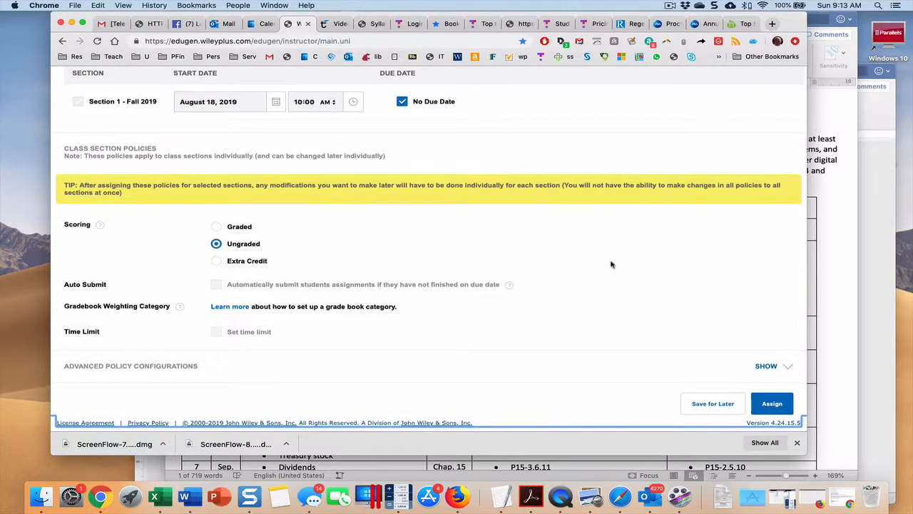
{"action": "scroll", "coordinate": [611, 260], "scroll_direction": "up", "scroll_amount": 6}
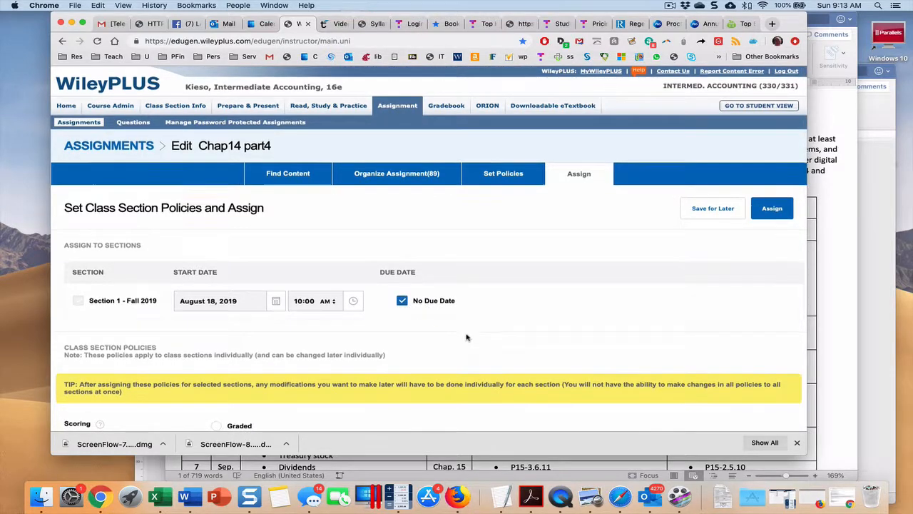
{"action": "scroll", "coordinate": [457, 328], "scroll_direction": "down", "scroll_amount": 6}
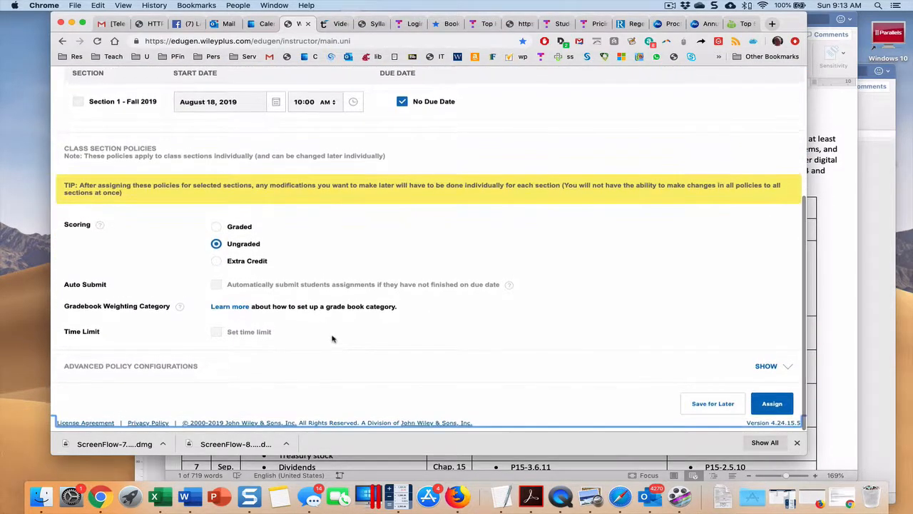
{"action": "left_click", "coordinate": [774, 405]}
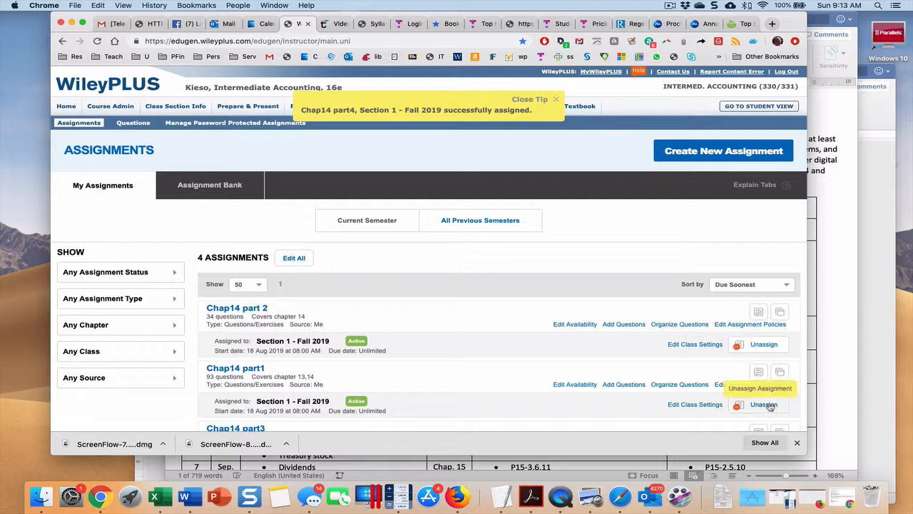
{"action": "scroll", "coordinate": [637, 355], "scroll_direction": "down", "scroll_amount": 5}
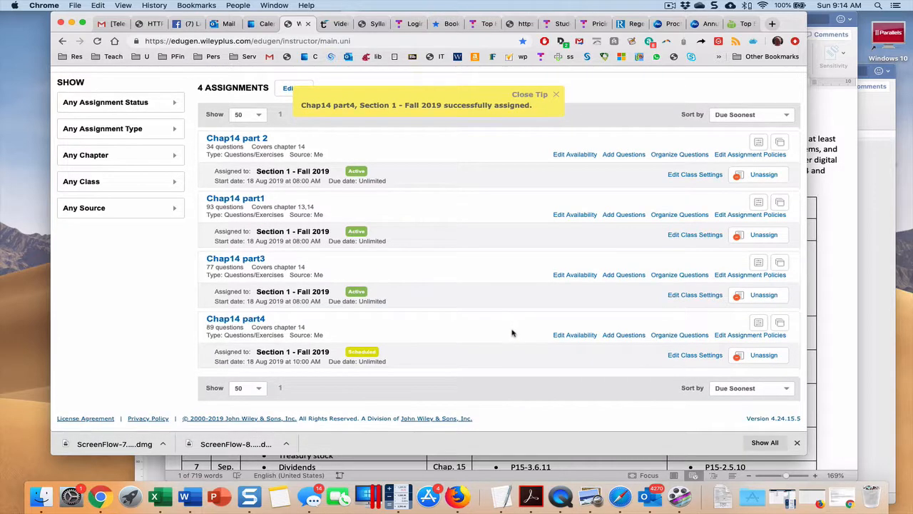
{"action": "scroll", "coordinate": [507, 264], "scroll_direction": "up", "scroll_amount": 3}
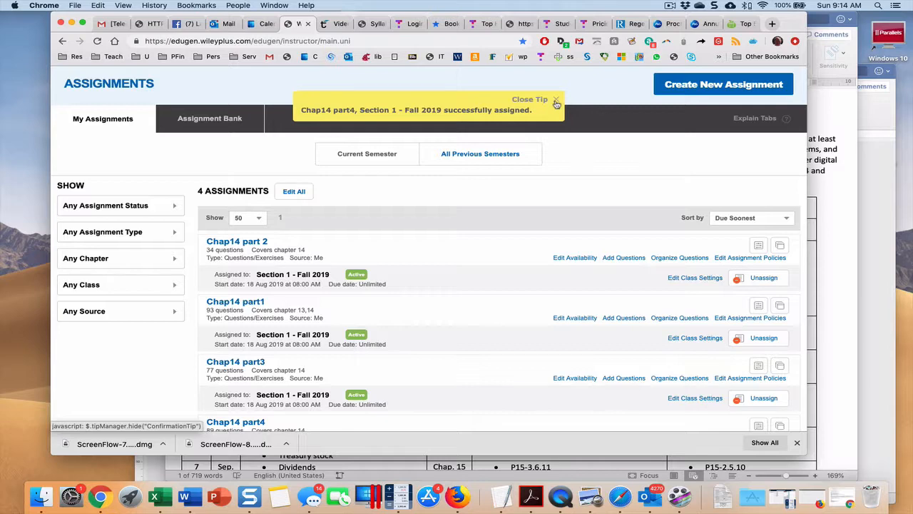
{"action": "left_click", "coordinate": [669, 7]}
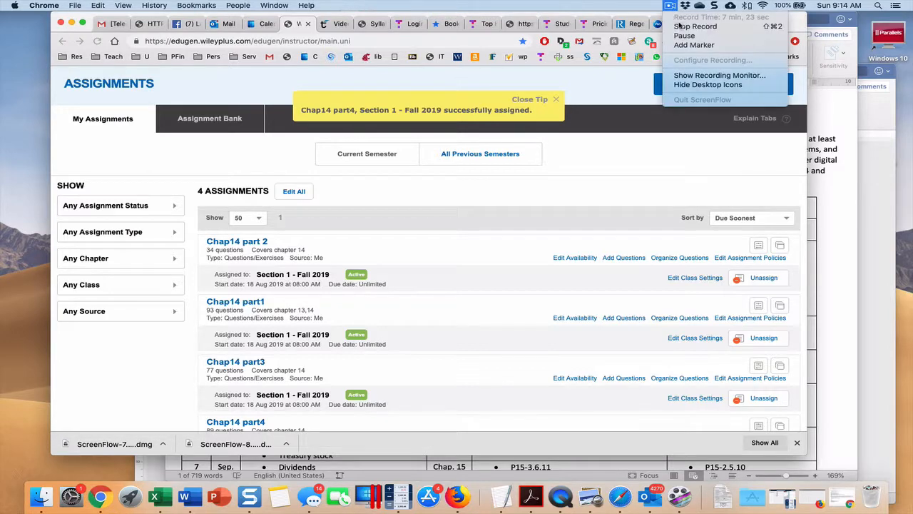